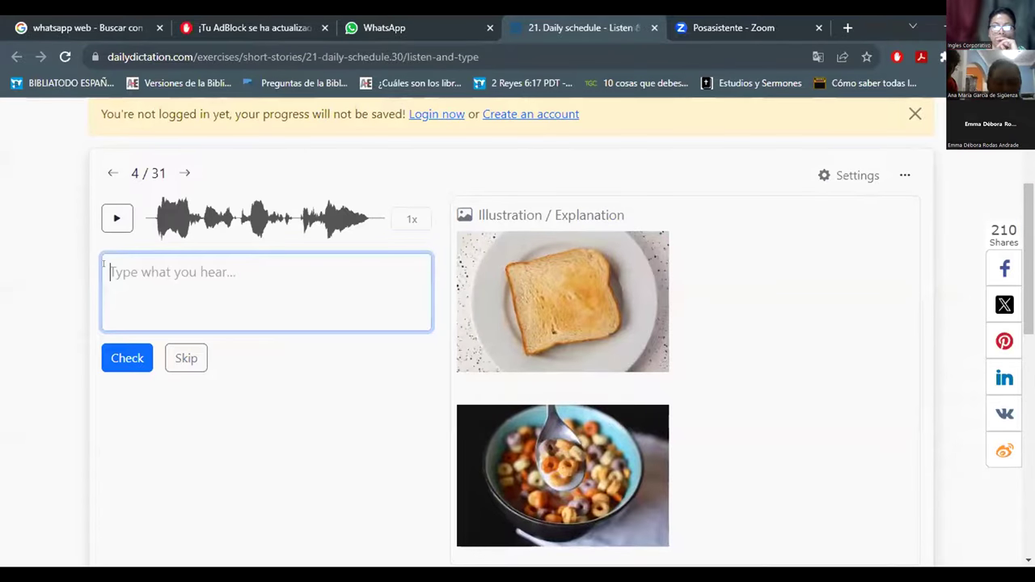
Transcribe sentence 4 as "I usually have toast and cereal.", replaying the audio as needed, and check the answer.
type("I ")
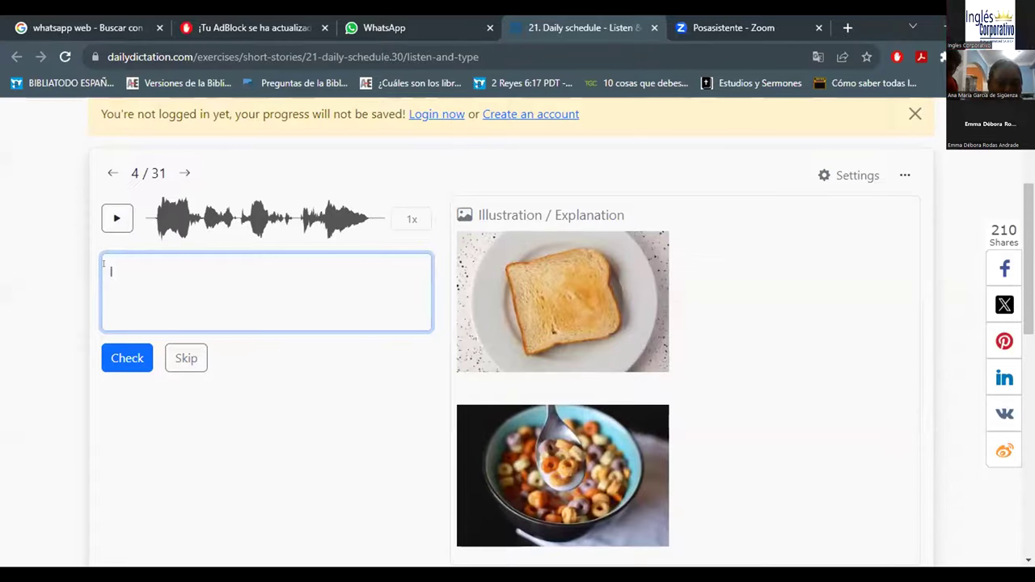
type("usually")
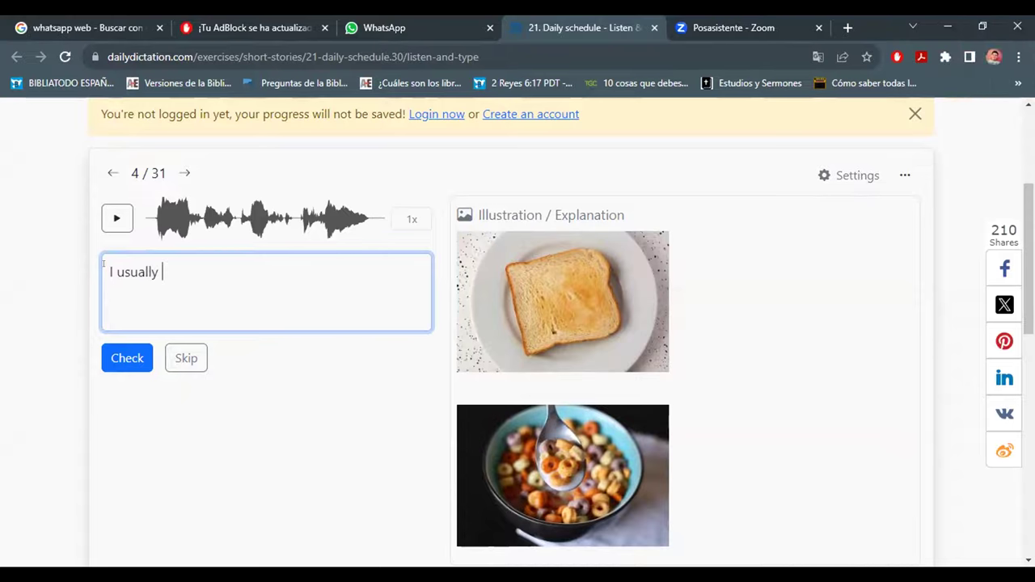
left_click(115, 215)
type("have to ")
type("oast and cereal")
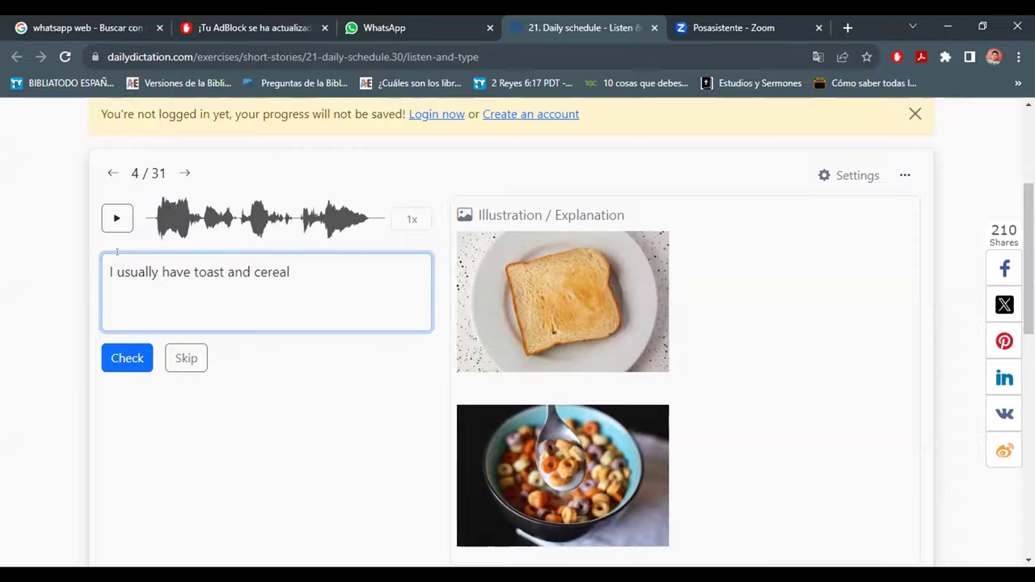
type(".")
key("ctrl")
left_click(116, 217)
left_click(118, 358)
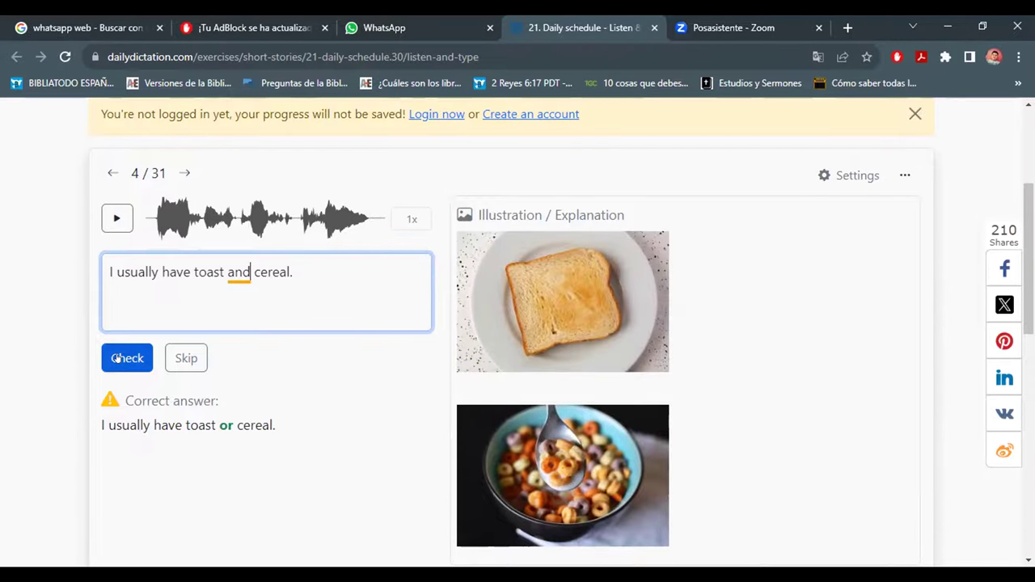
Replace "and" with "or" in the sentence 4 answer and check it again.
key("BackSpace")
key("BackSpace")
key("BackSpace")
type("or")
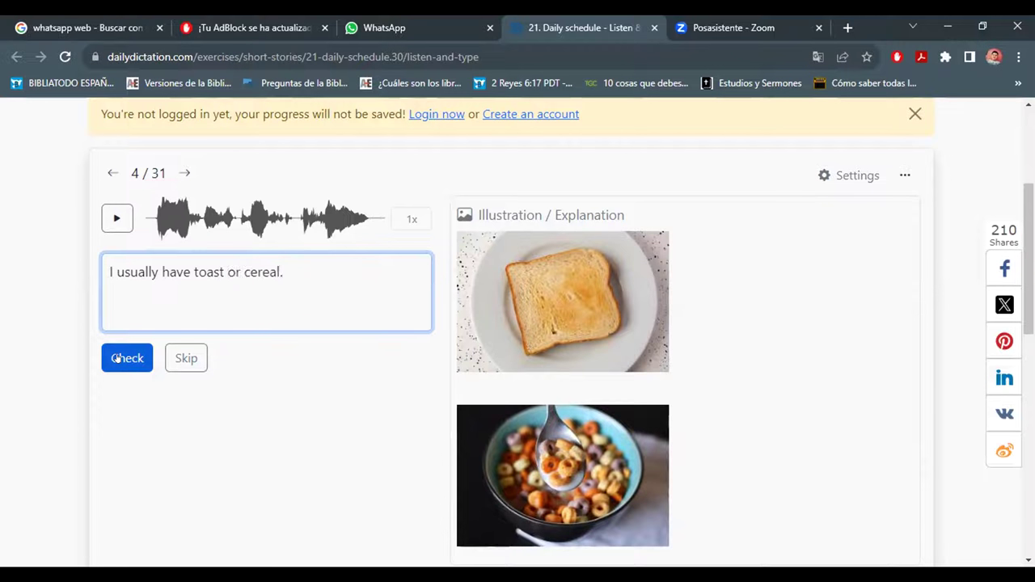
left_click(117, 358)
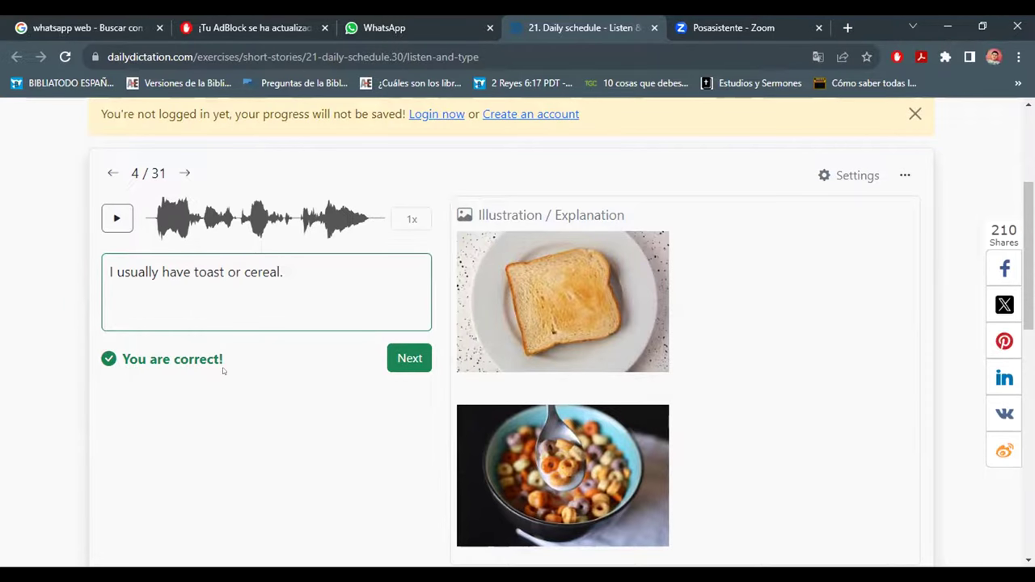
Advance to sentence 5 and start its transcription with "I brush my".
left_click(405, 358)
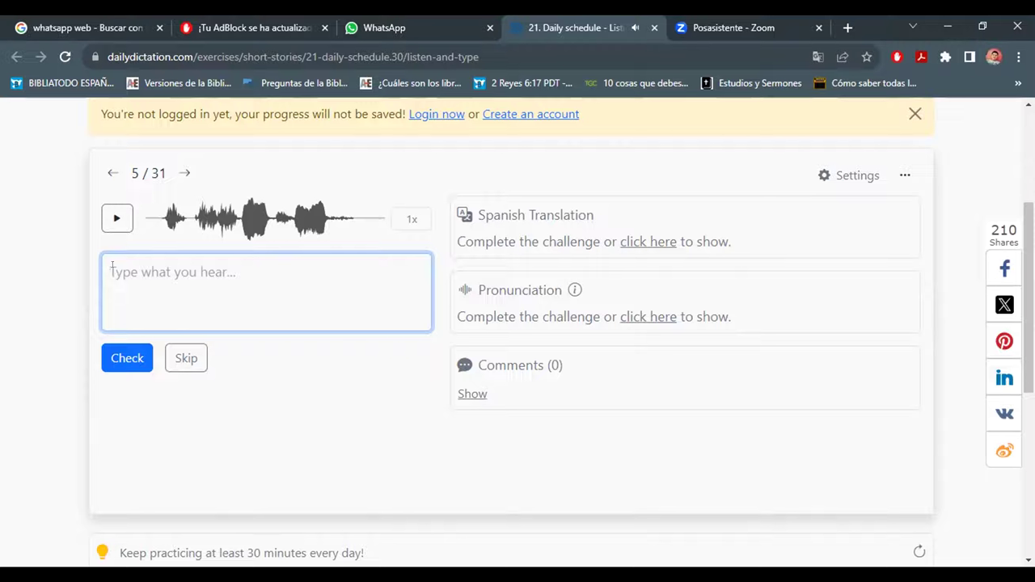
type("I")
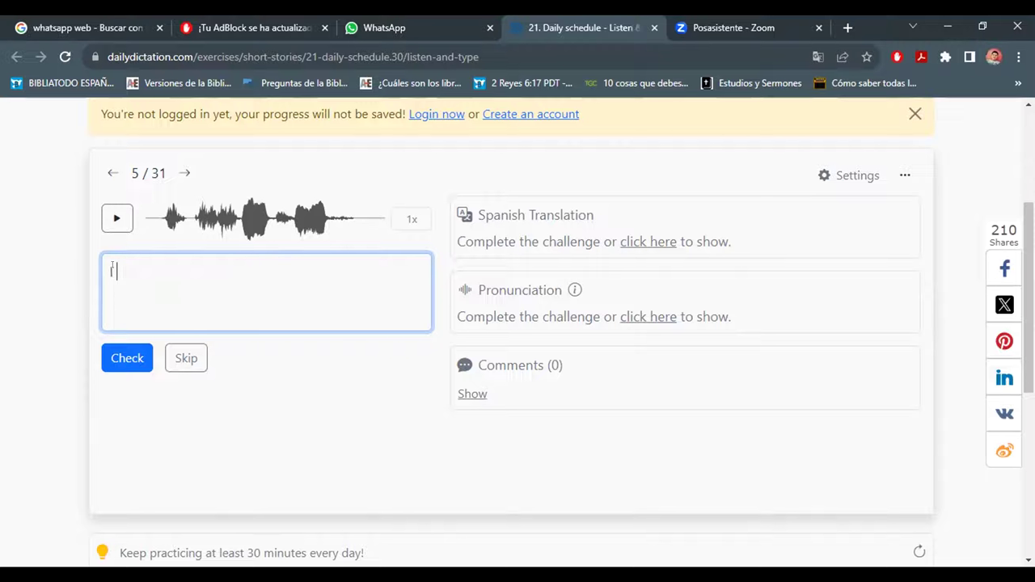
type(" B")
key("BackSpace")
key("BackSpace")
type("bu")
key("BackSpace")
type("rush my")
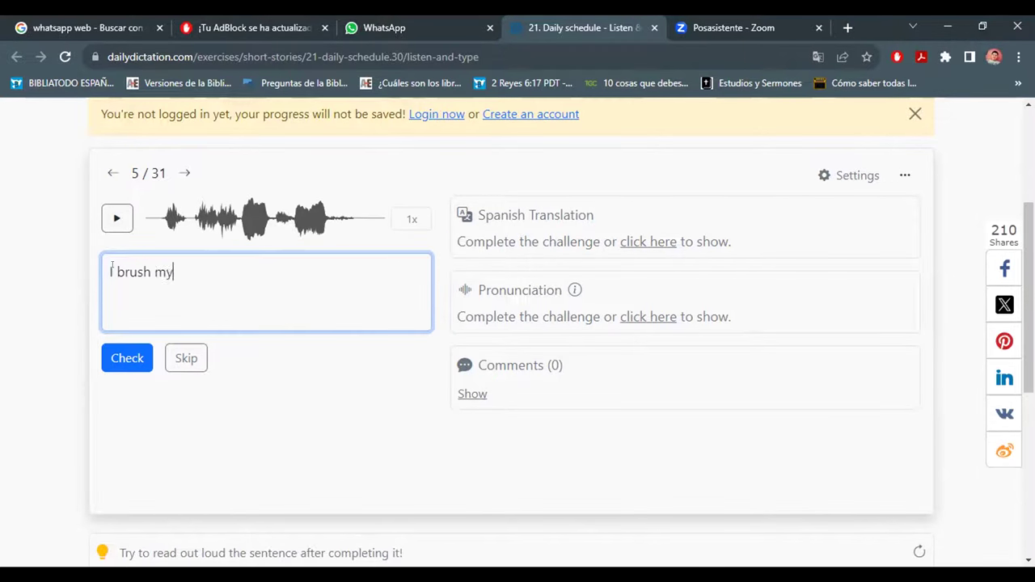
Complete the sentence 5 answer with the word "theeth" and check it.
type(" thee")
type("h")
type("t")
key("BackSpace")
key("BackSpace")
type("t")
key("BackSpace")
type("th")
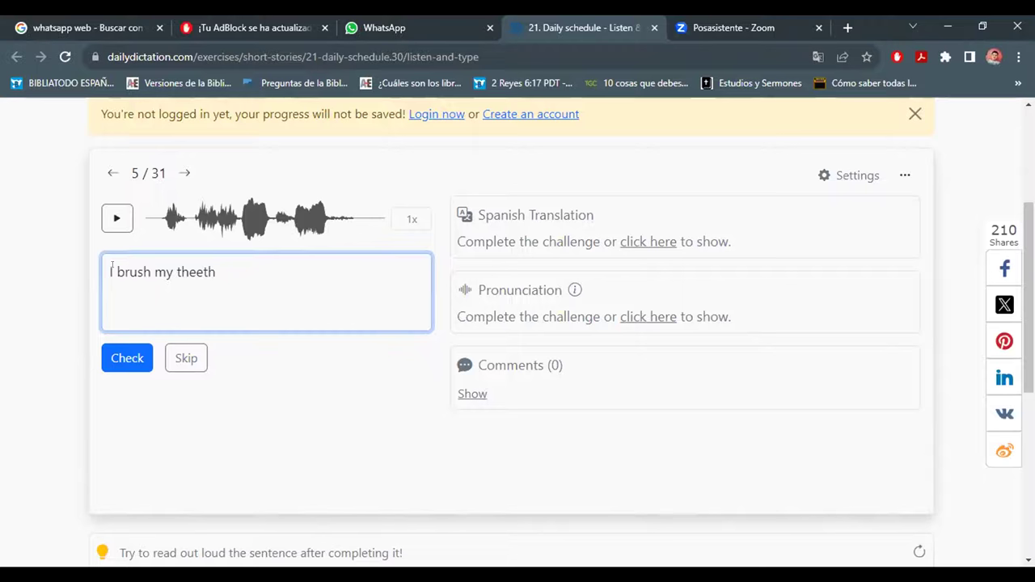
left_click(117, 358)
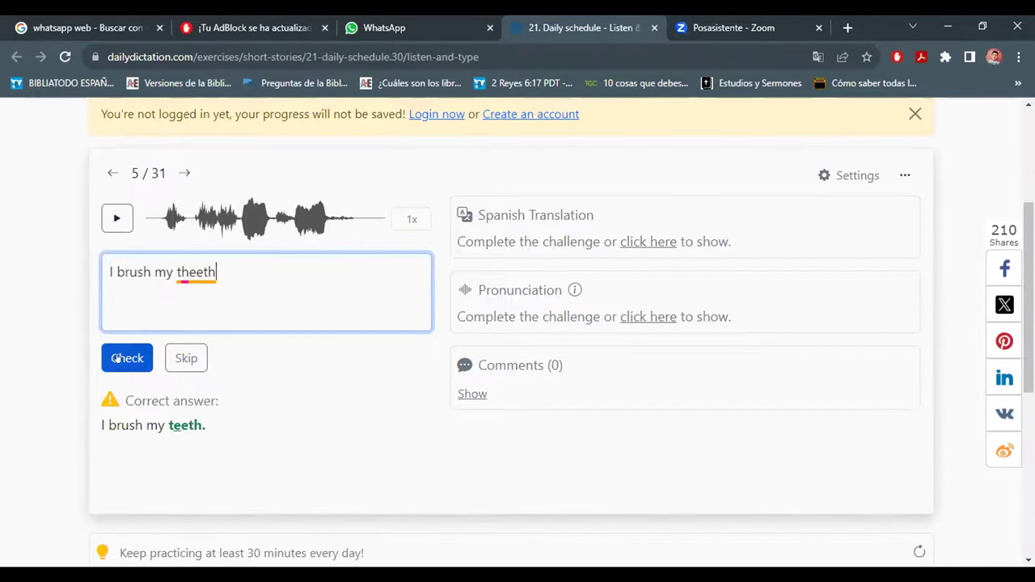
Correct the misspelled last word to "teeth", add the final period, and recheck the sentence 5 answer.
left_click(188, 271)
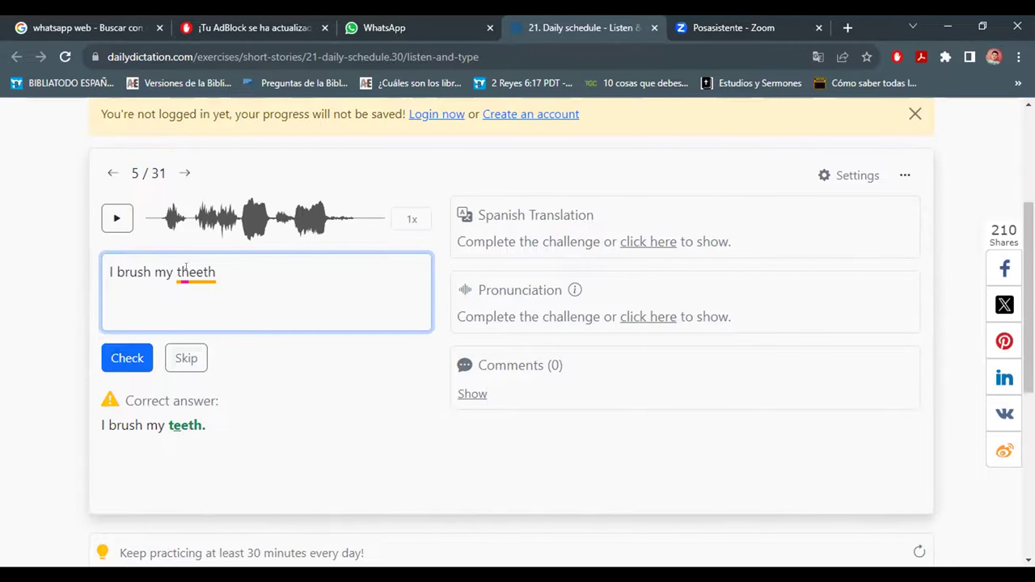
key("BackSpace")
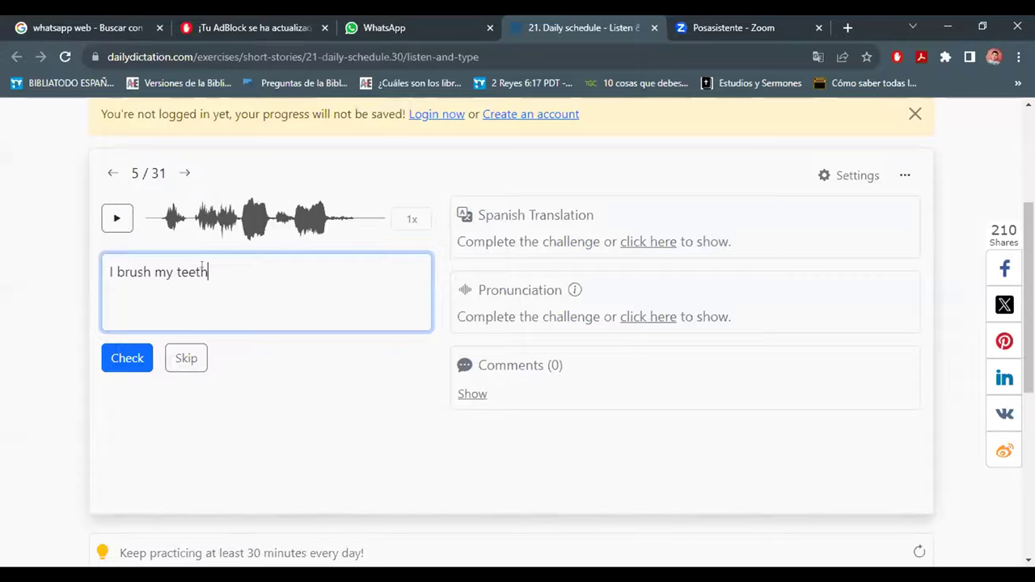
type(".")
left_click(136, 348)
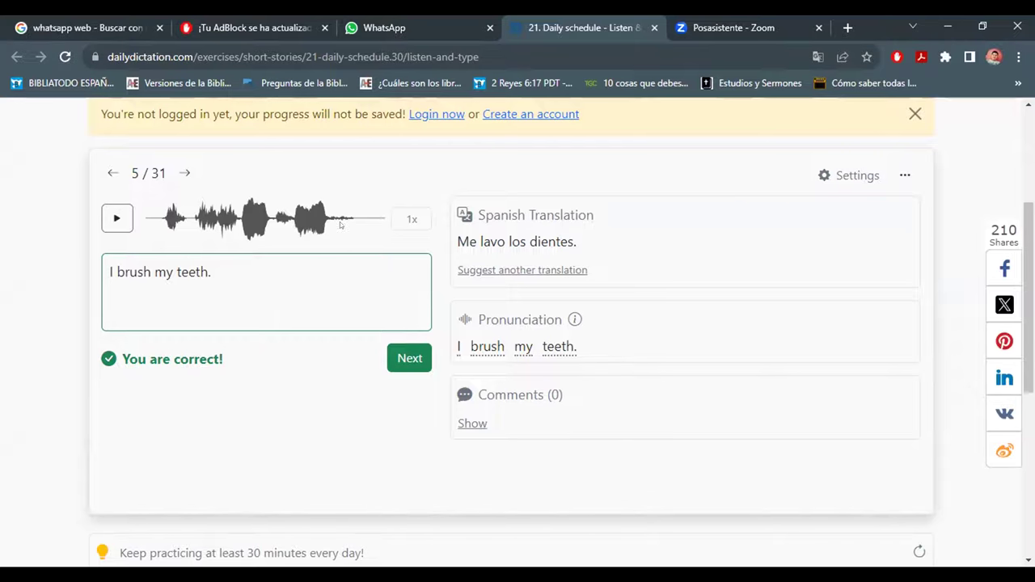
Advance to sentence 6 and replay its audio several times.
left_click(413, 358)
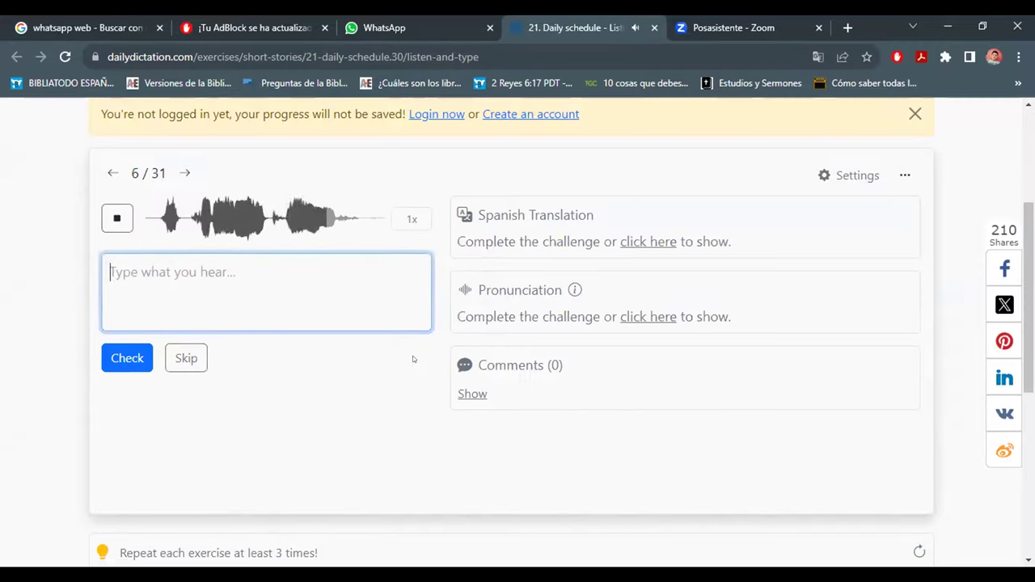
left_click(118, 220)
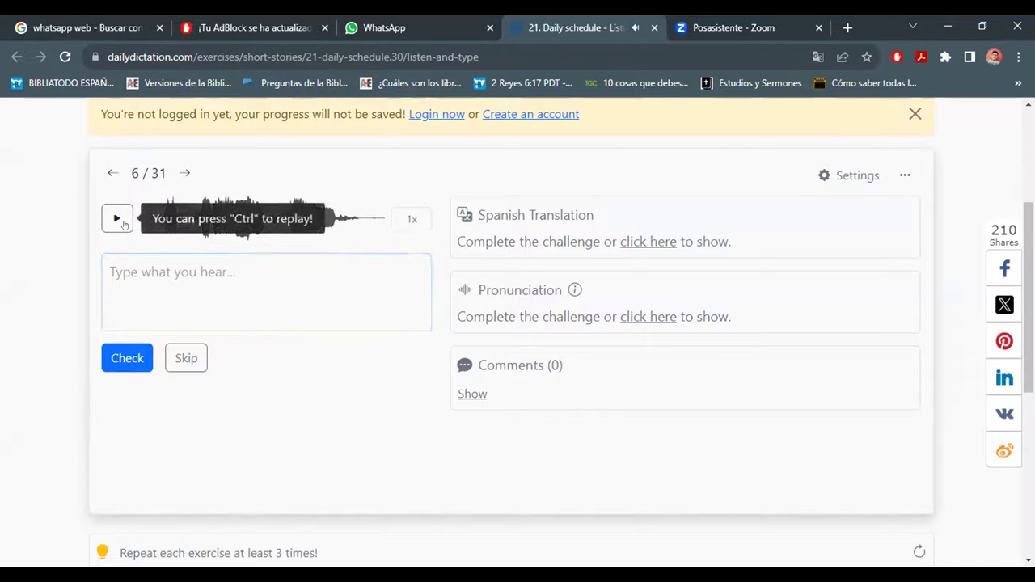
left_click(116, 218)
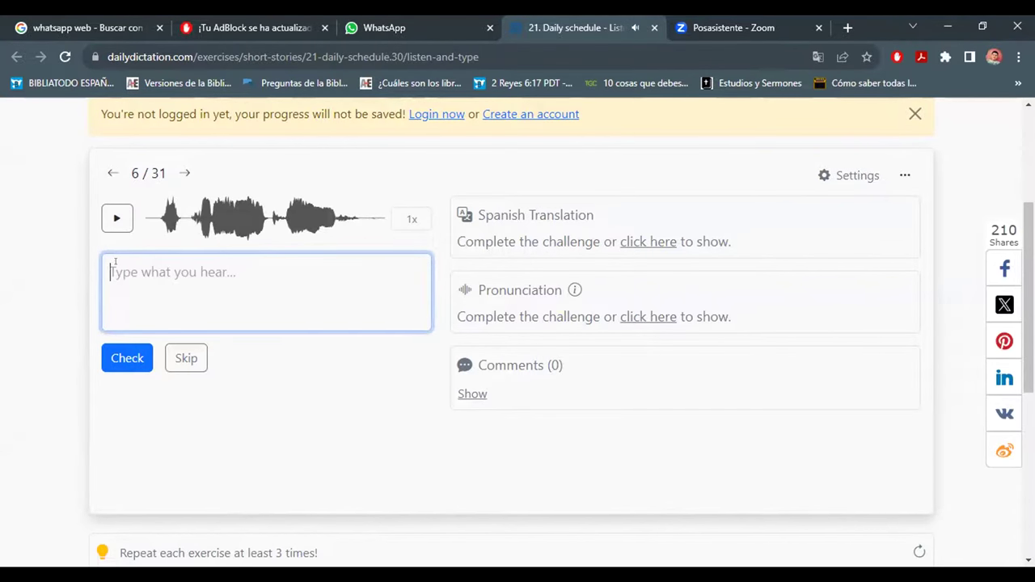
left_click(116, 219)
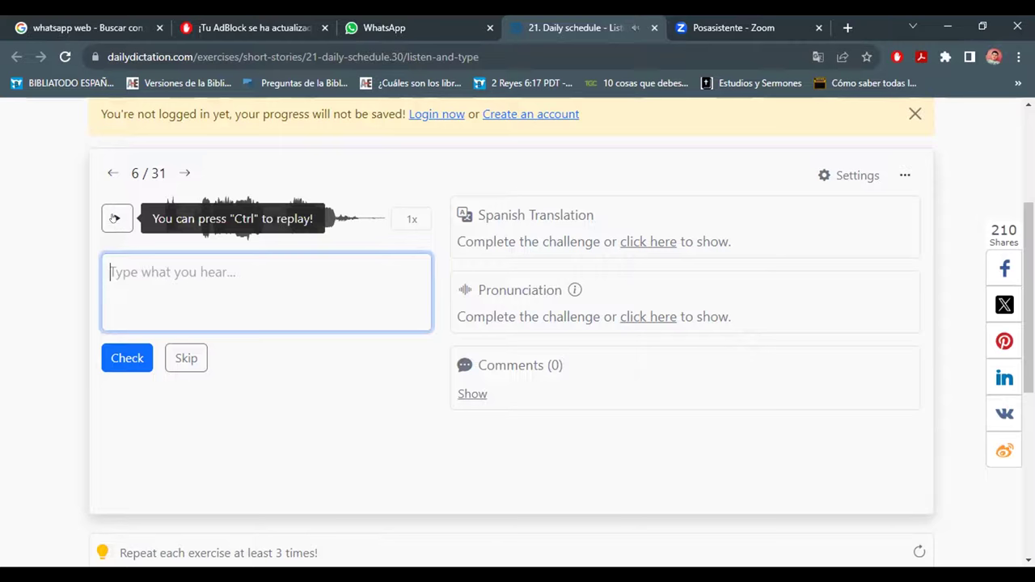
left_click(115, 219)
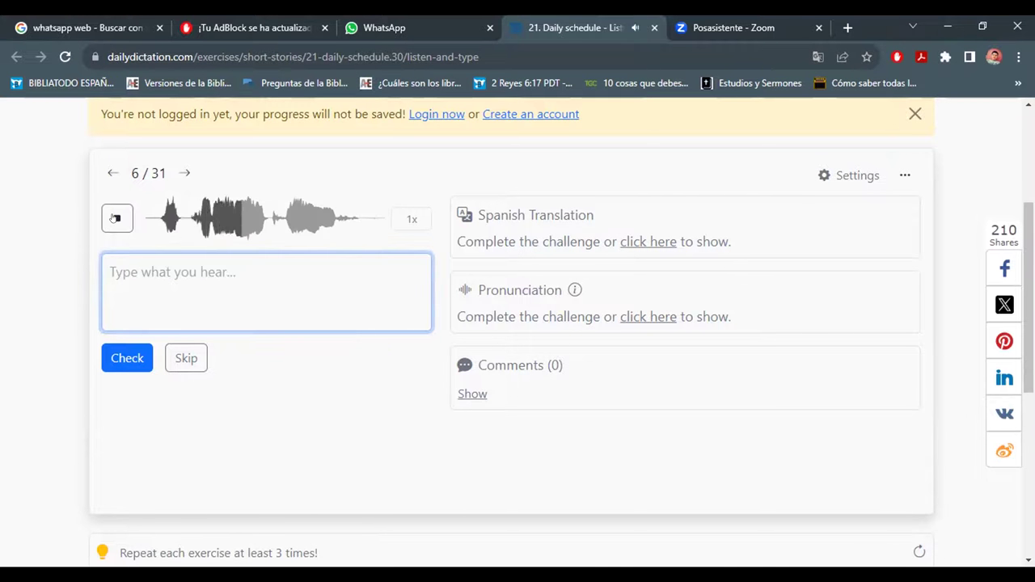
left_click(116, 219)
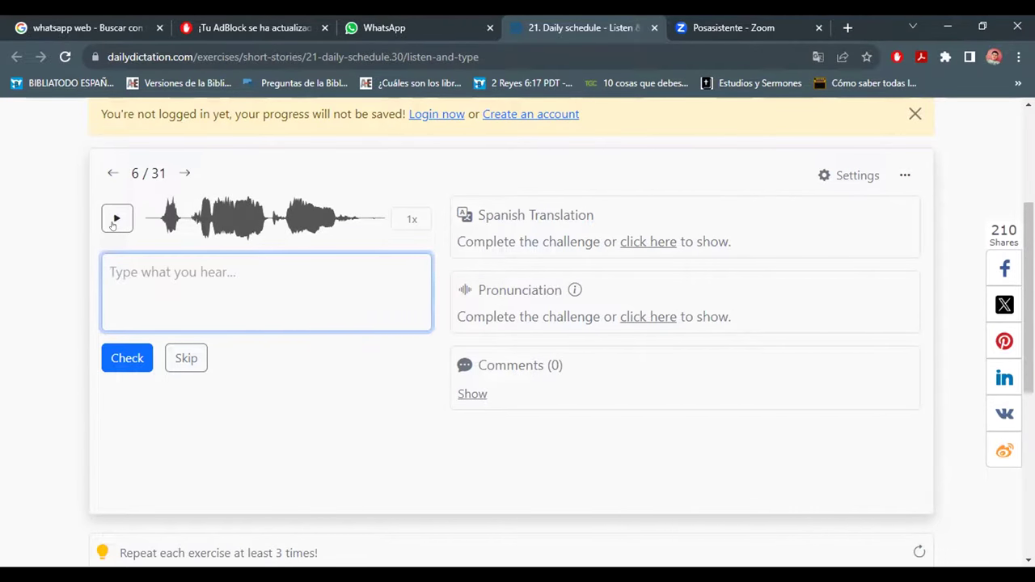
left_click(114, 220)
left_click(116, 218)
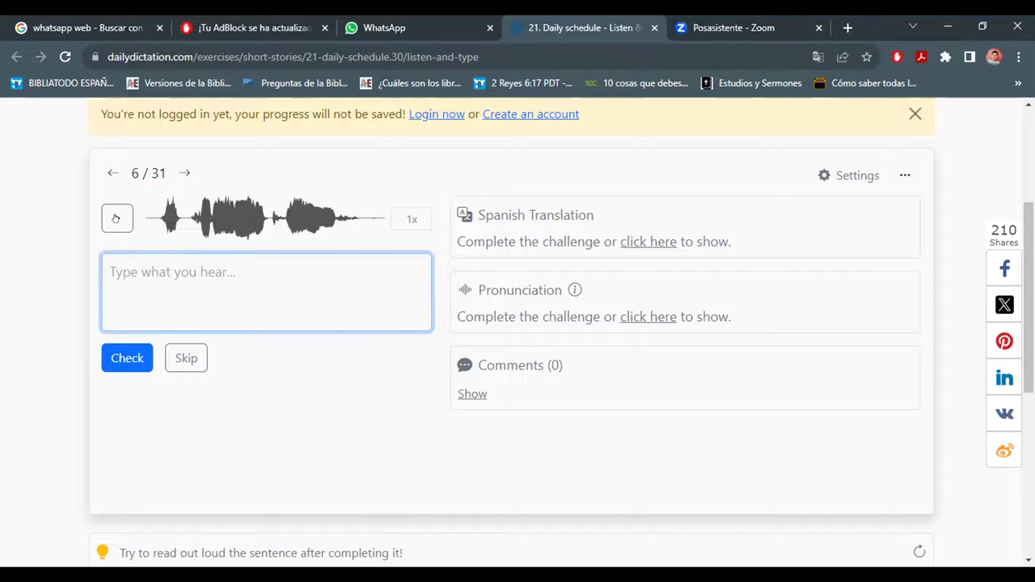
left_click(116, 217)
left_click(116, 218)
Enter "I put of my chothes" as the transcription of sentence 6.
type("I PUT")
key("BackSpace")
key("BackSpace")
key("BackSpace")
key("BackSpace")
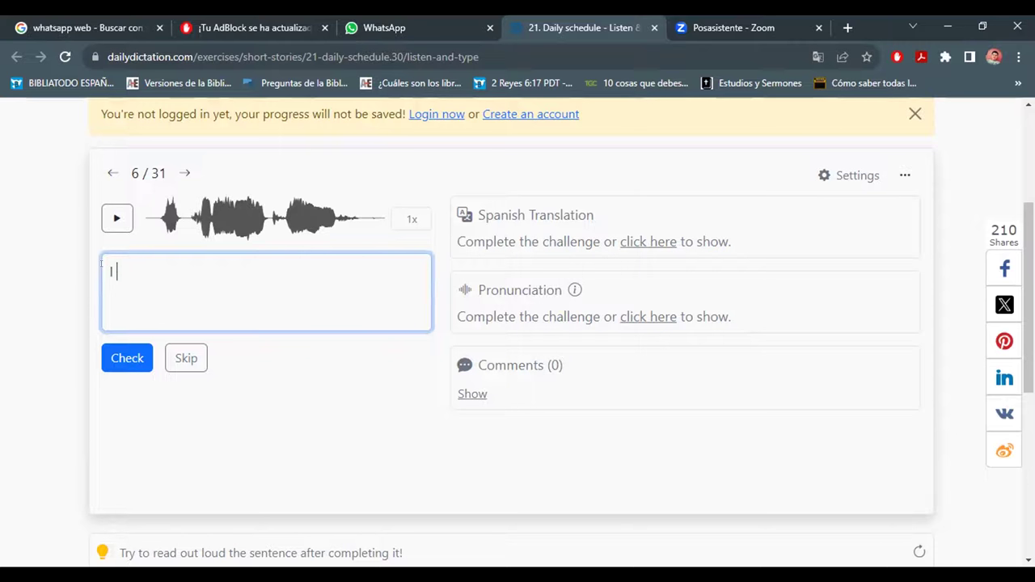
type("put o")
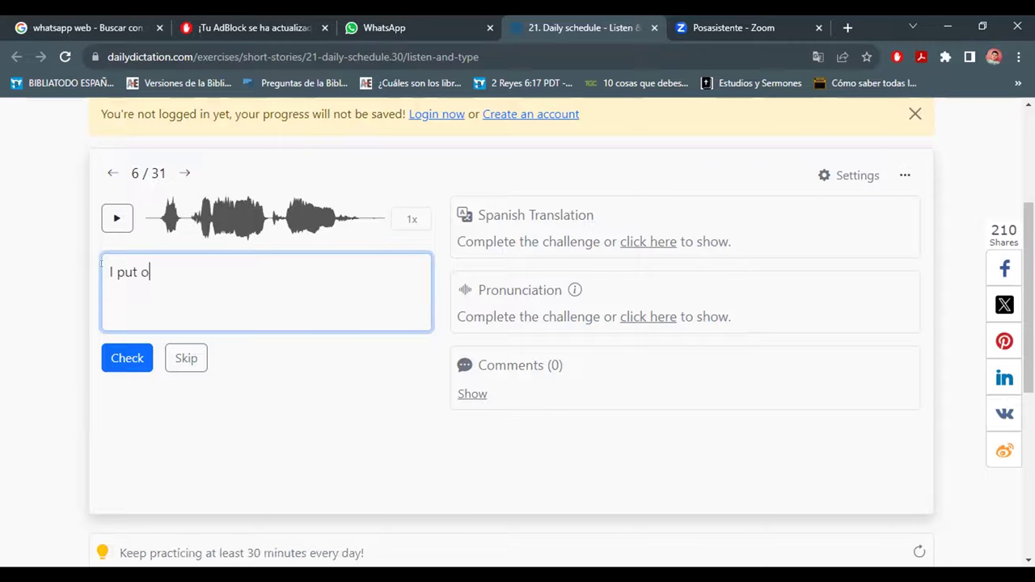
type("f my chothes")
Replay the sentence 6 audio, then end the transcription with a period and check the answer.
left_click(103, 218)
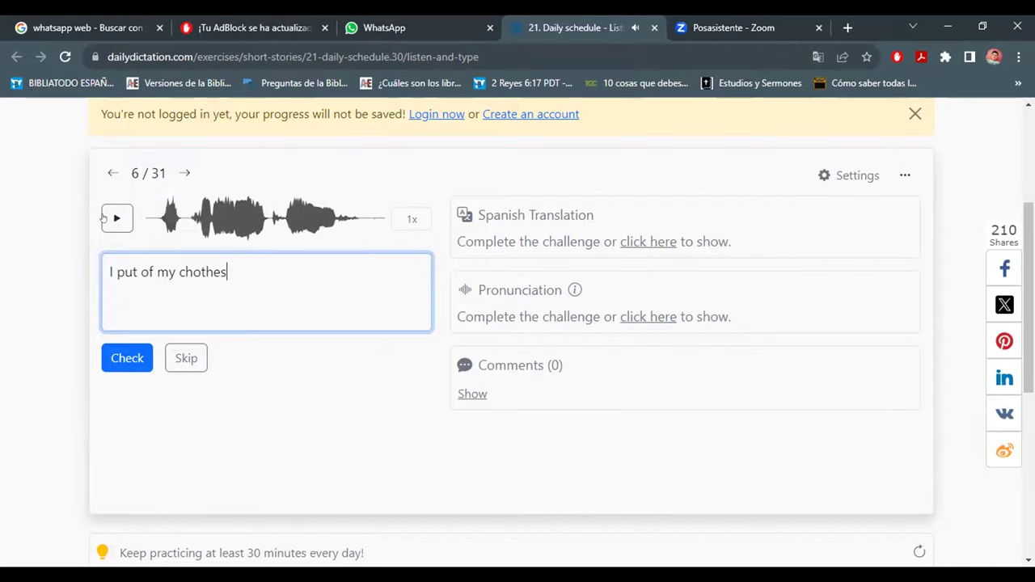
left_click(104, 218)
left_click(104, 218)
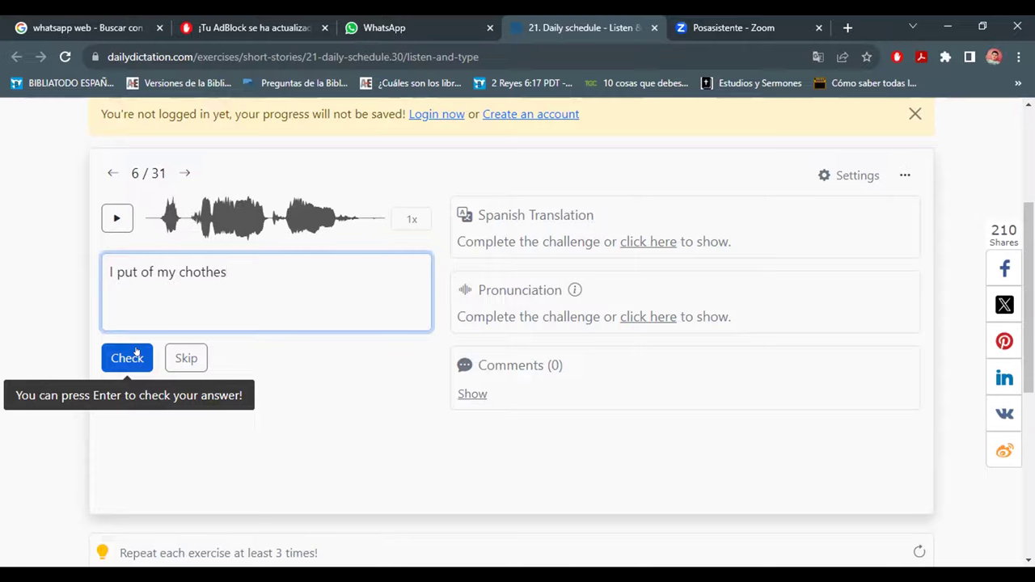
left_click(151, 272)
left_click(224, 265)
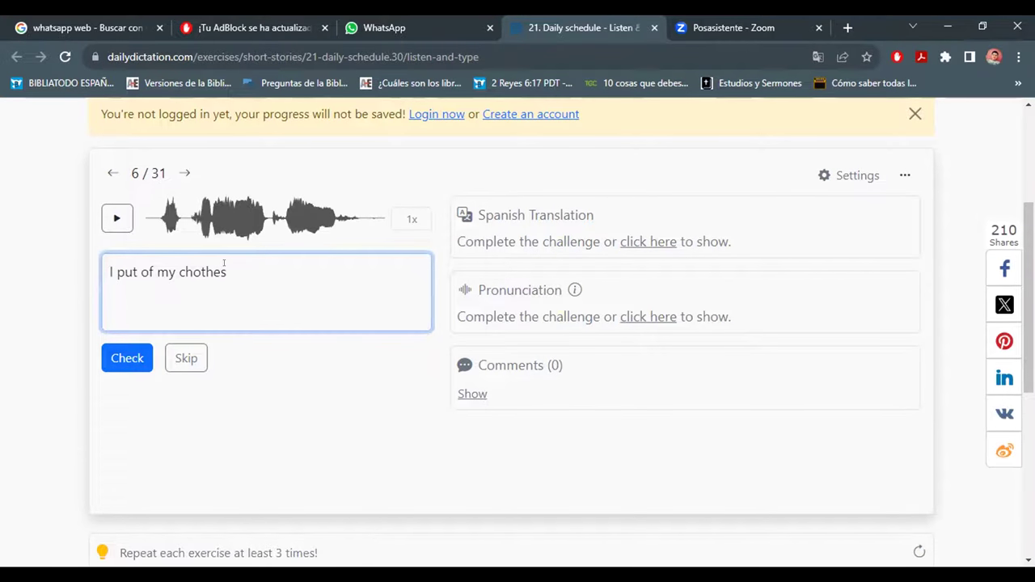
type(".")
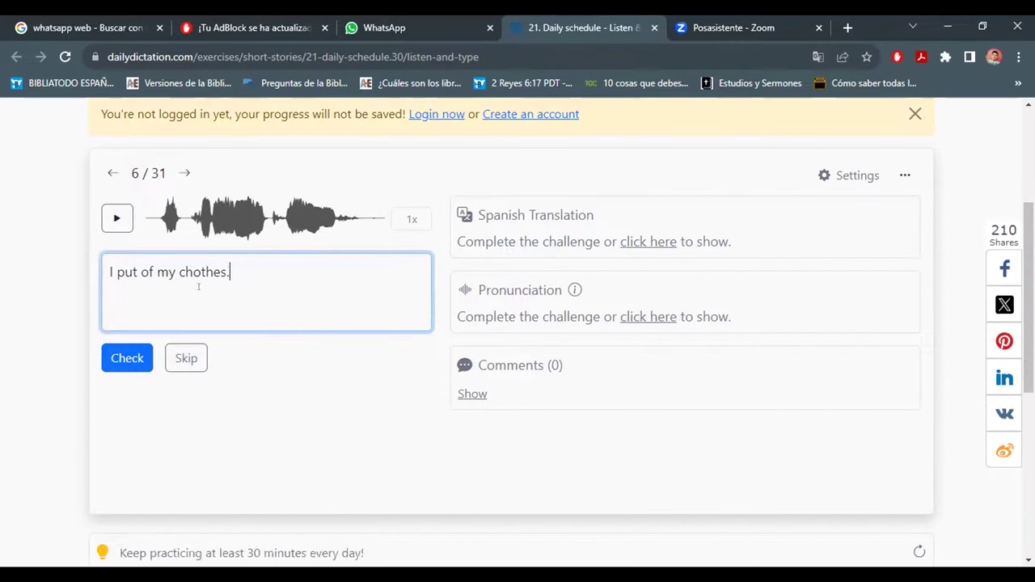
left_click(126, 359)
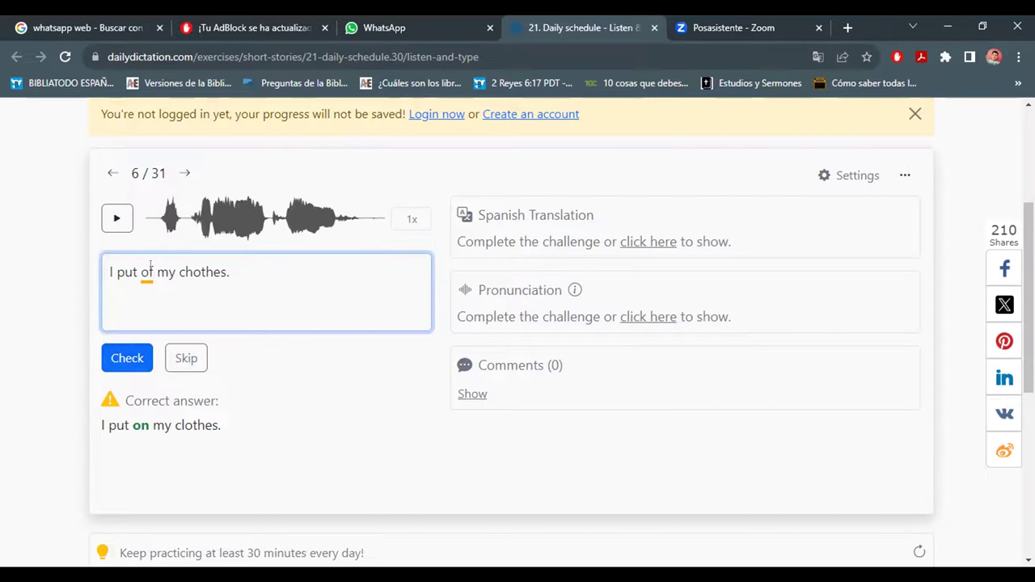
Change "of" to "on" in the sentence 6 answer and check it again.
key("BackSpace")
type("n")
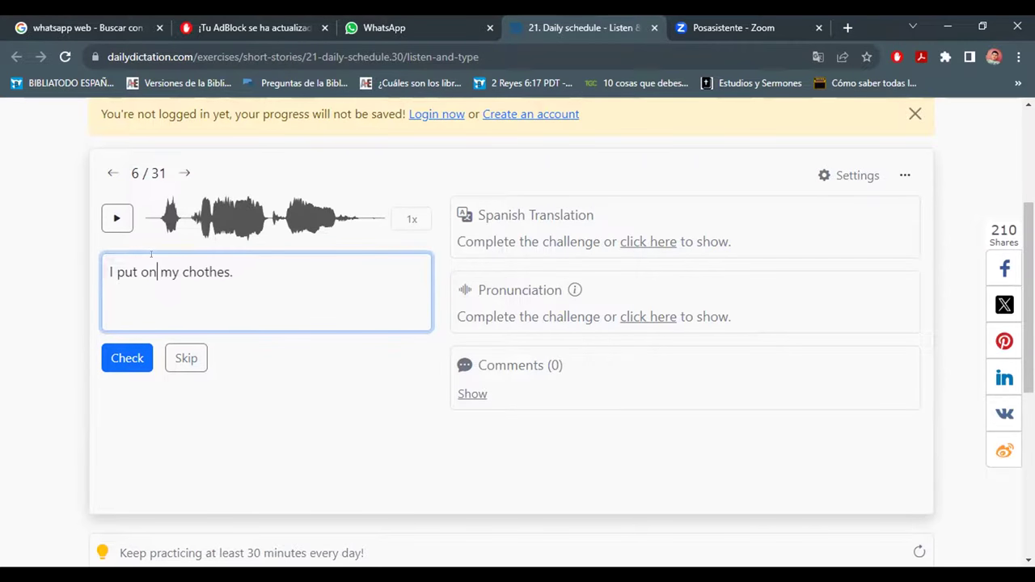
left_click(135, 354)
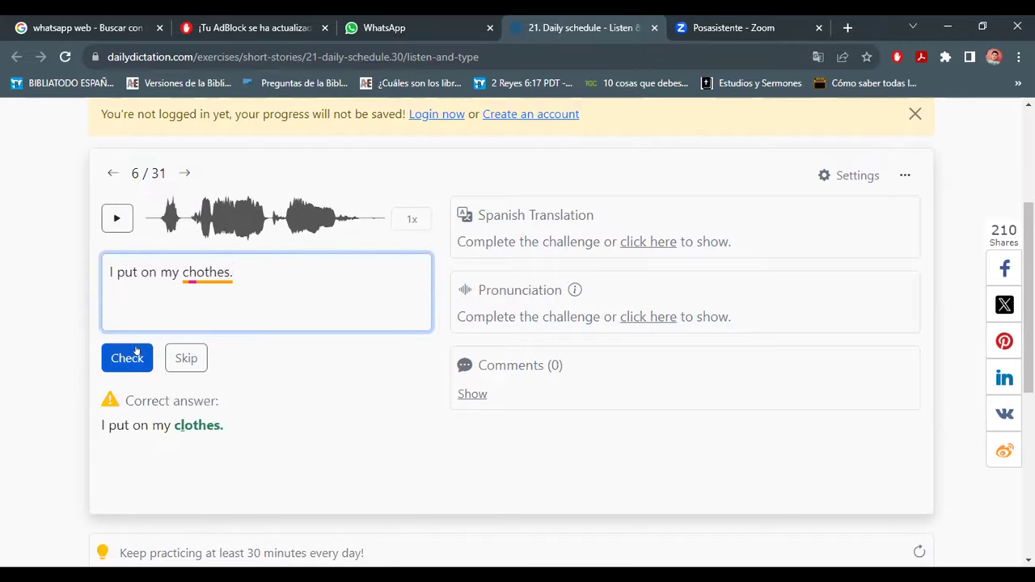
Correct "chothes" to "clothes" in the sentence 6 answer and recheck it.
left_click(196, 272)
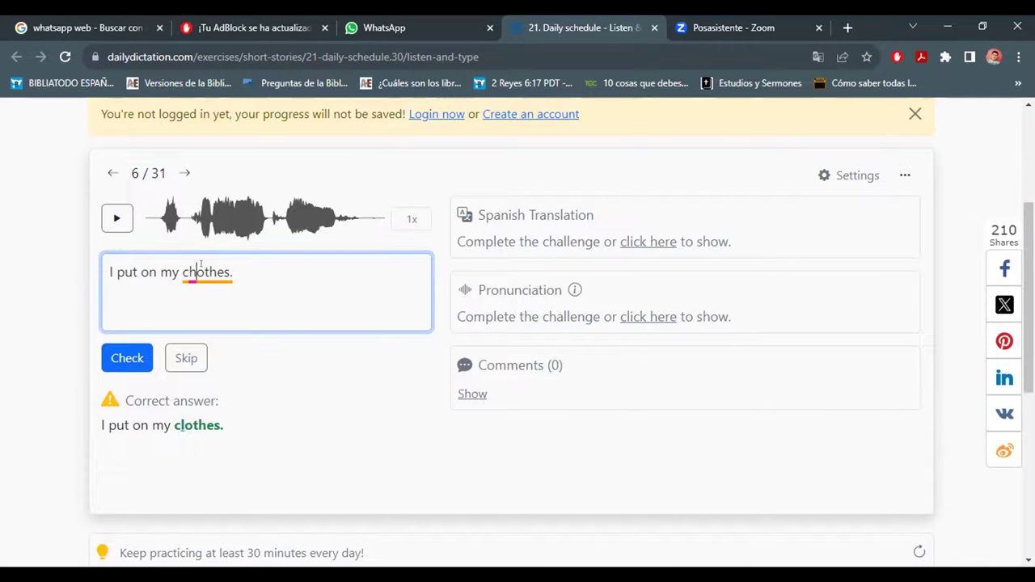
key("BackSpace")
type("l")
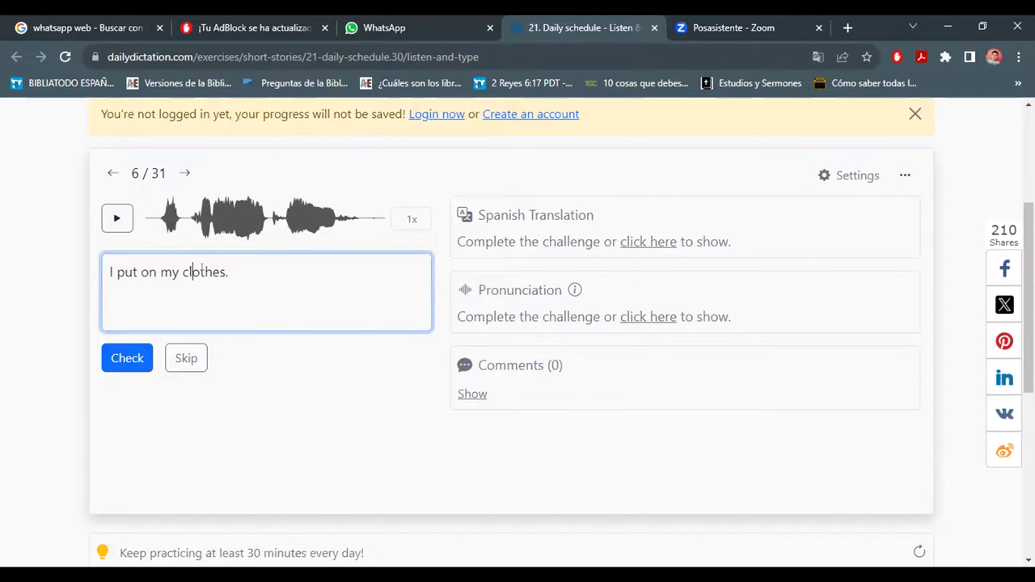
left_click(130, 356)
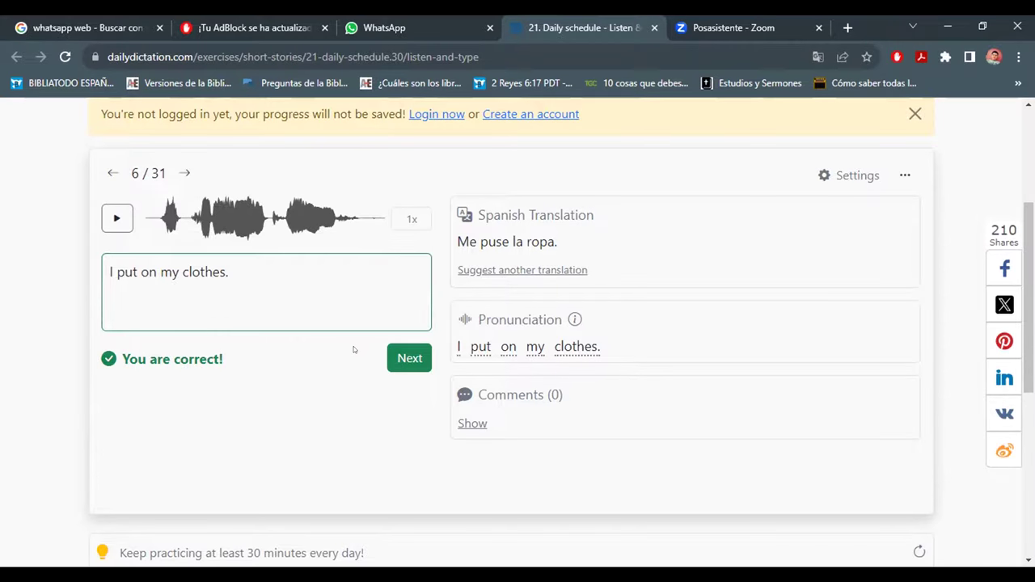
Advance to sentence 7 and listen to its audio several times.
left_click(406, 358)
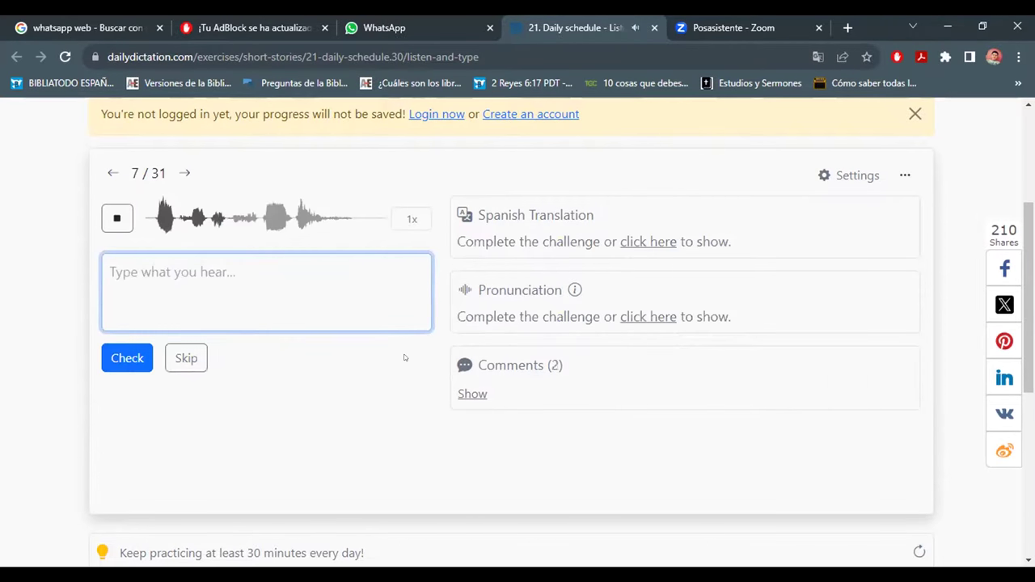
left_click(115, 219)
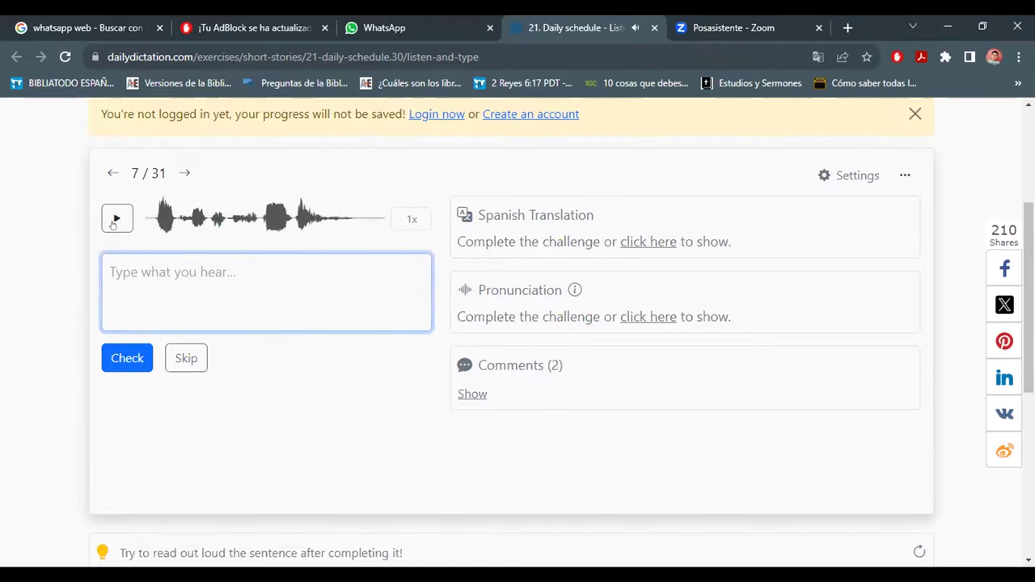
left_click(115, 221)
left_click(115, 218)
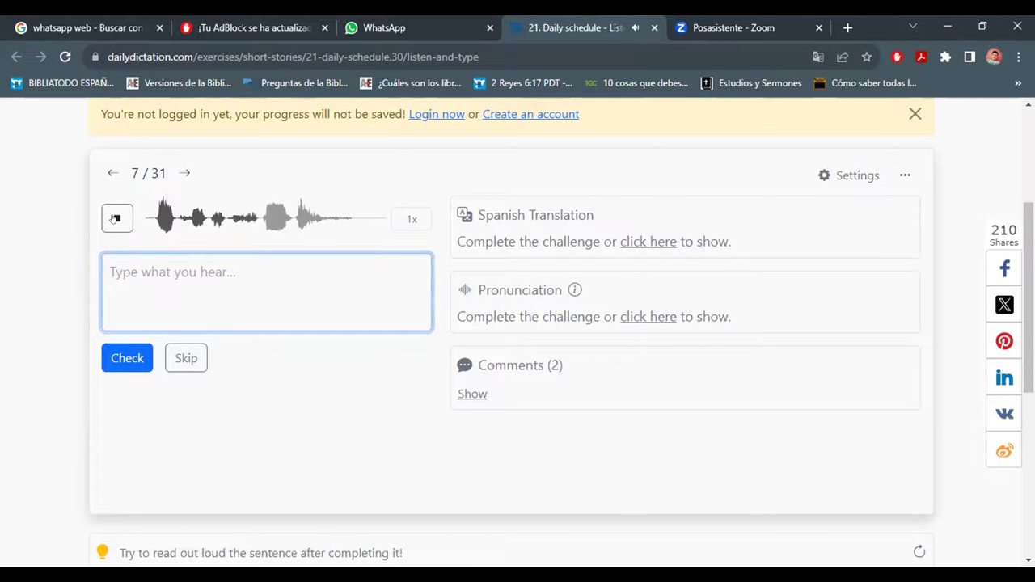
left_click(118, 222)
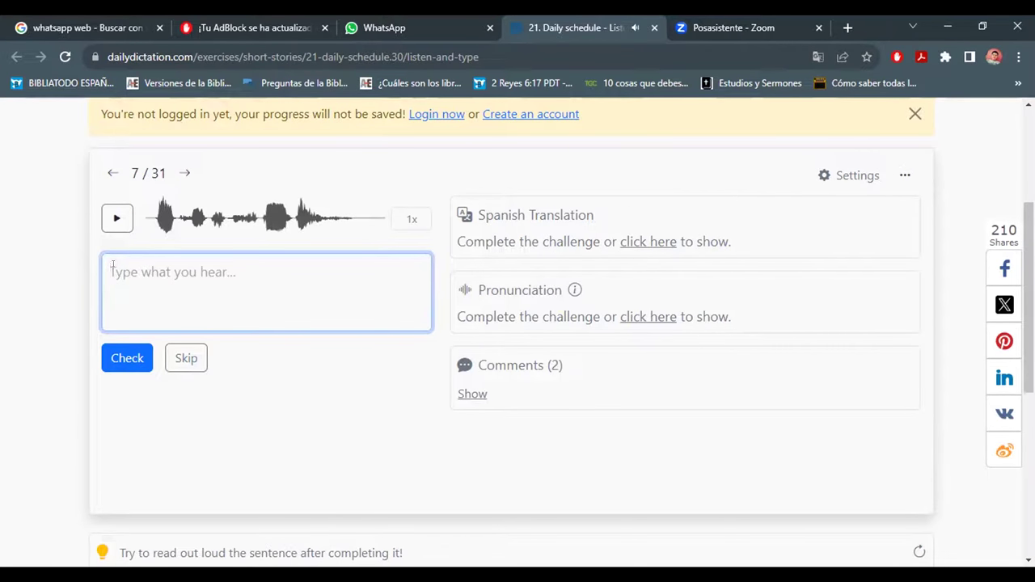
Enter "I get" in sentence case as the beginning of the sentence 7 transcription.
type("I GET")
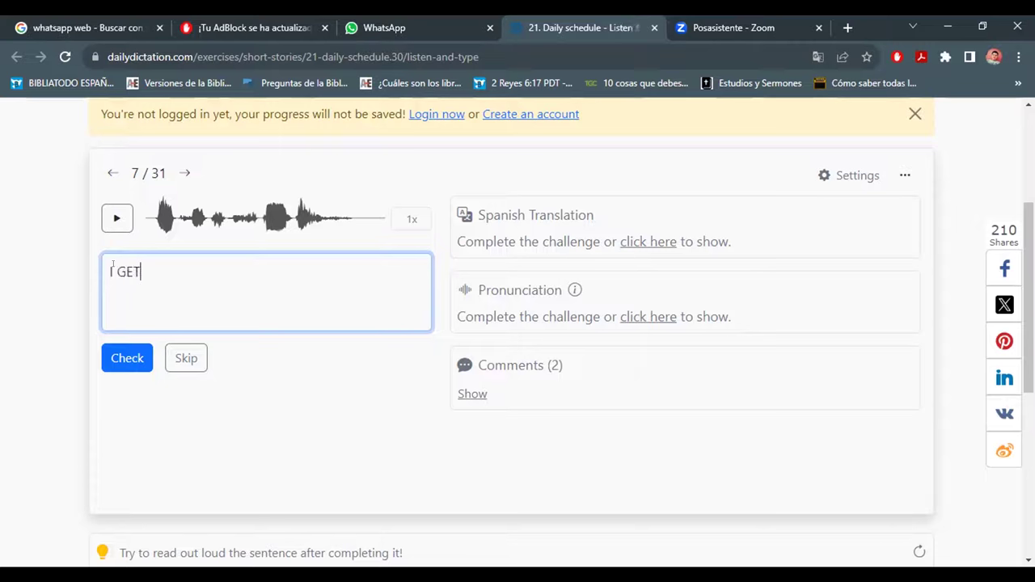
key("BackSpace")
key("BackSpace")
key("BackSpace")
key("BackSpace")
type("get")
Replay the sentence 7 audio repeatedly to make out the words that follow "I get".
left_click(116, 218)
left_click(116, 219)
left_click(116, 218)
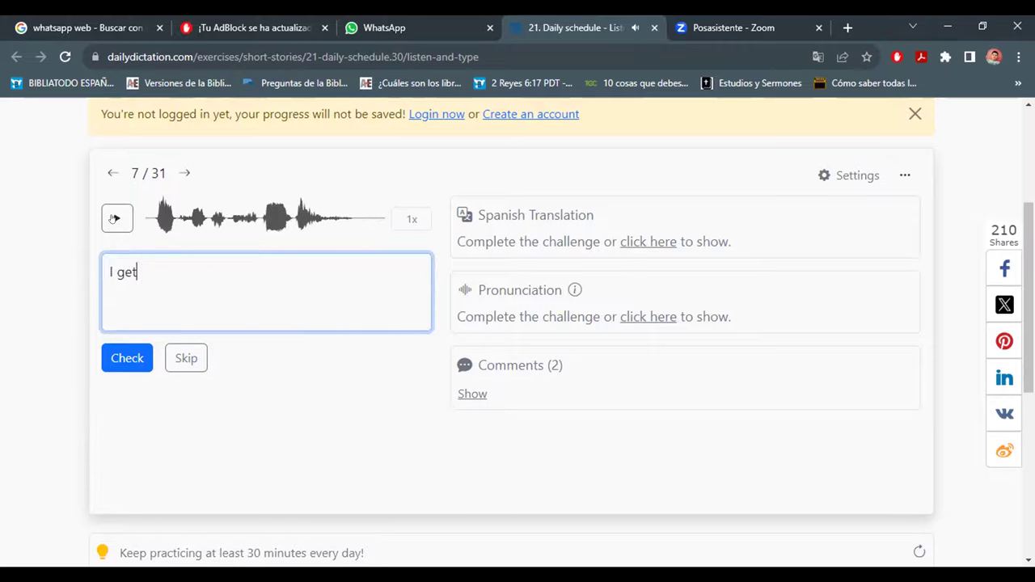
left_click(116, 219)
left_click(114, 219)
left_click(114, 218)
left_click(114, 218)
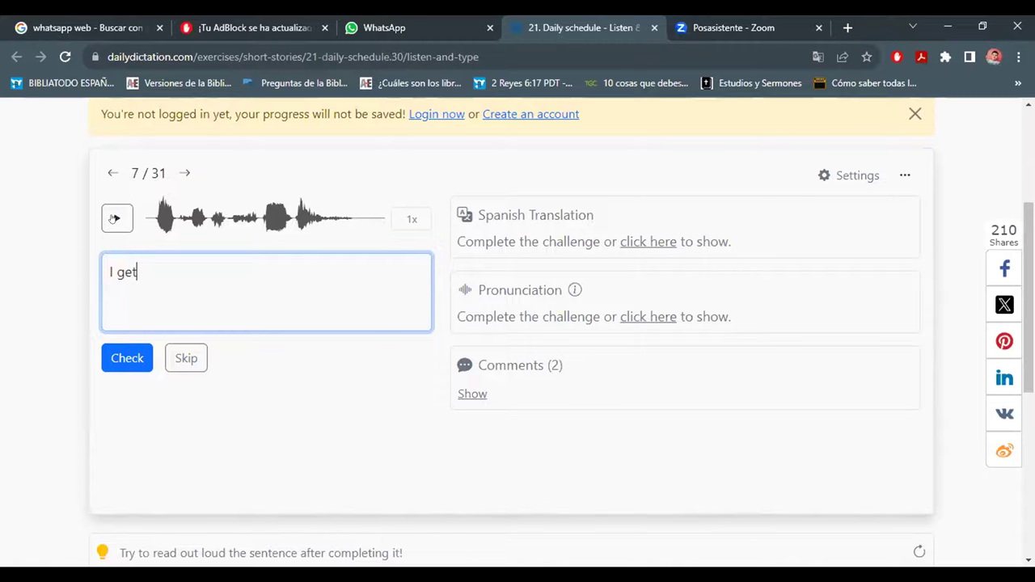
left_click(106, 216)
Complete the sentence 7 transcription as "I get to school bus." and check the answer.
type("to schoo")
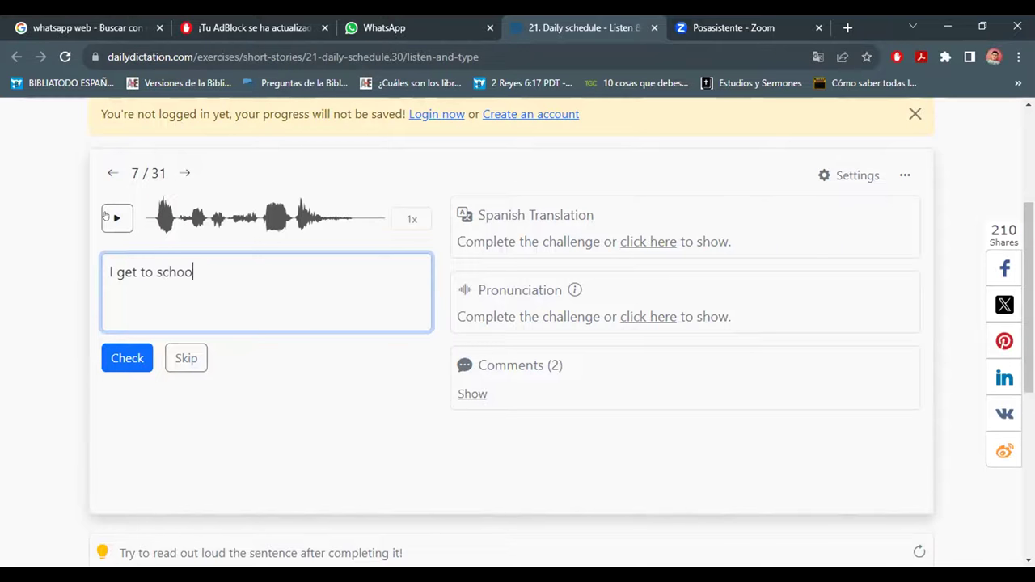
type("l bus")
type(",")
type(".")
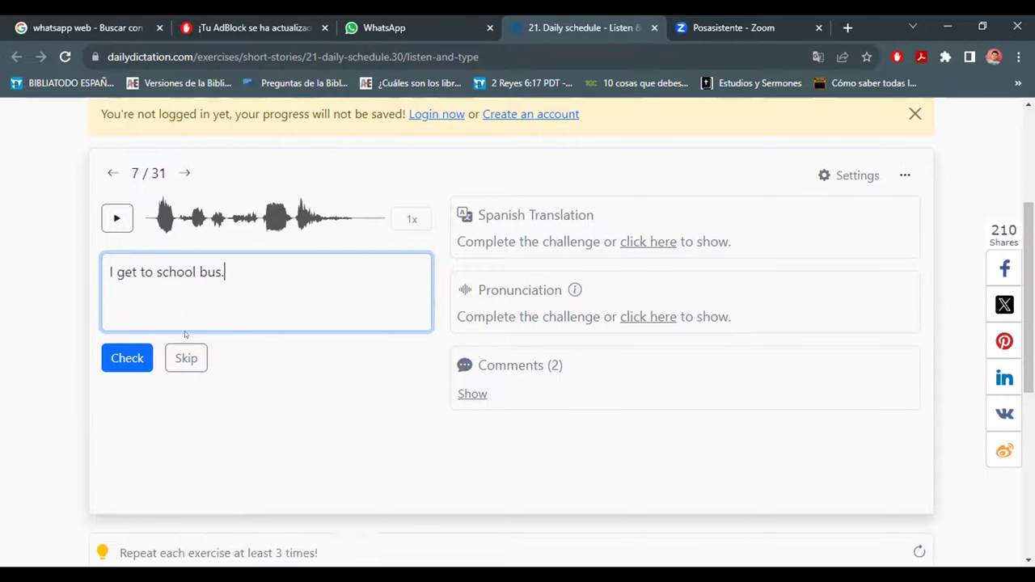
left_click(129, 353)
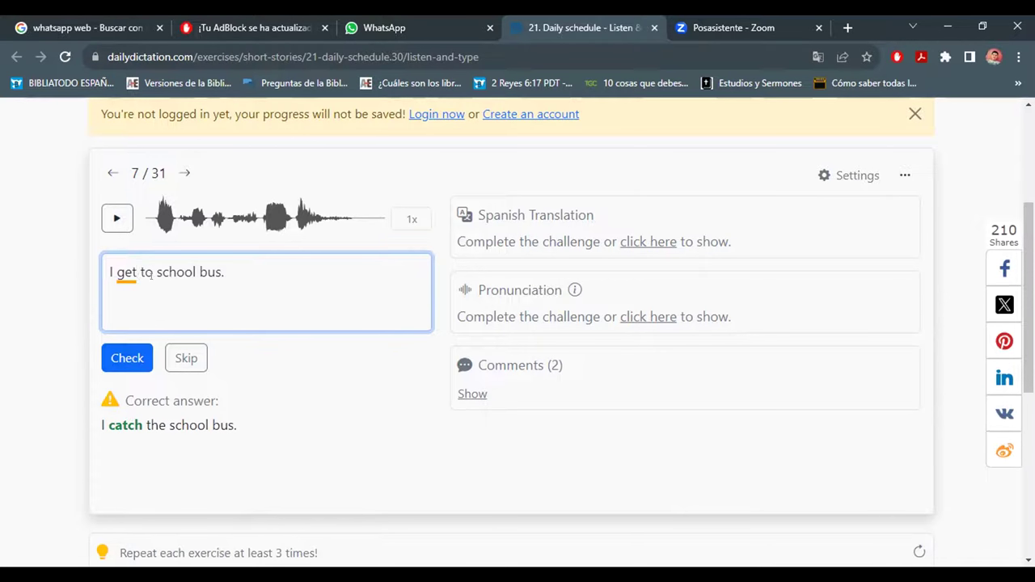
Replace "get" with "cath" in the sentence 7 answer and check it again.
key("ctrl")
left_click(116, 217)
key("BackSpace")
key("BackSpace")
key("BackSpace")
type("ca")
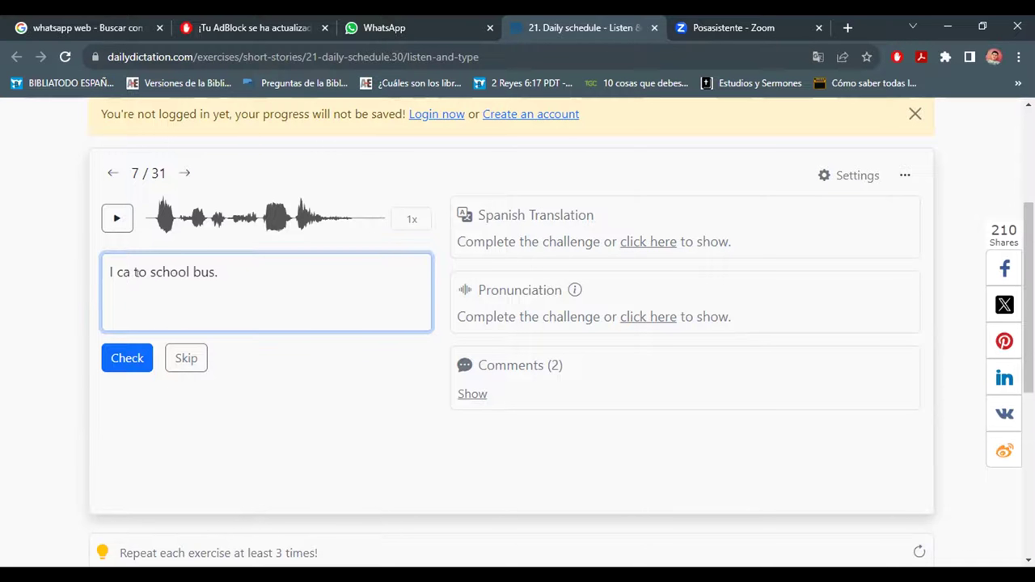
type("th")
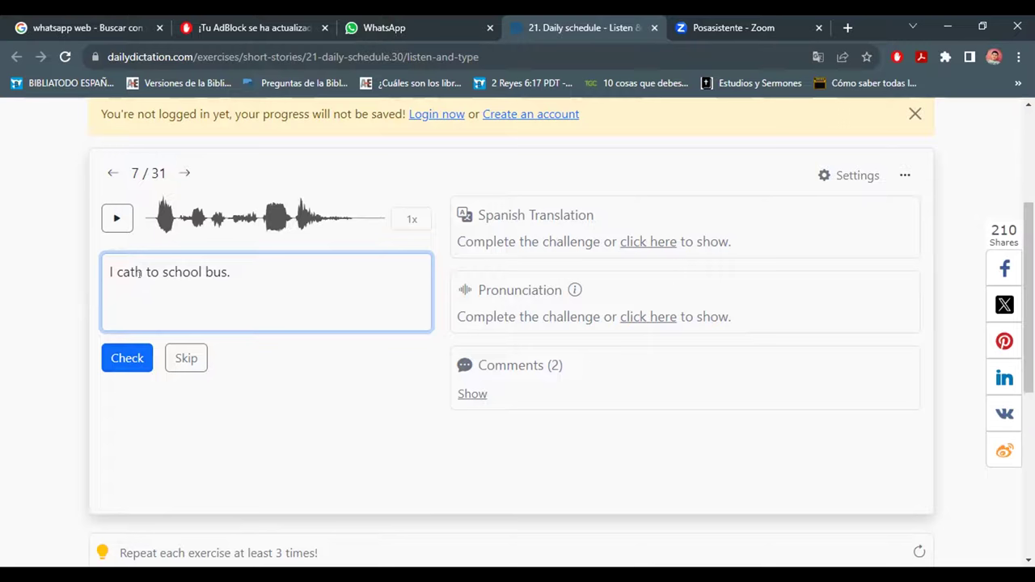
key("Right")
key("BackSpace")
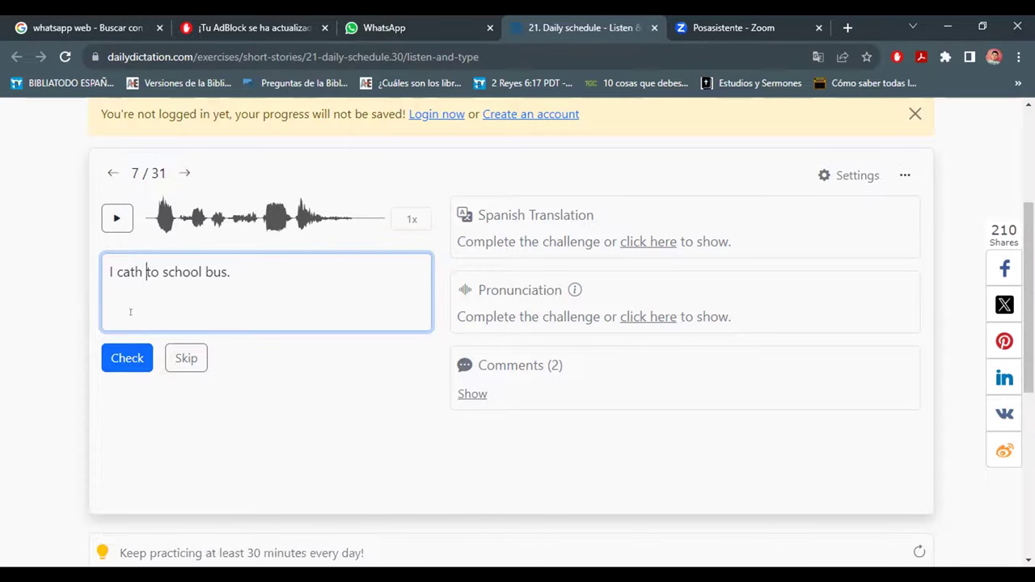
left_click(127, 359)
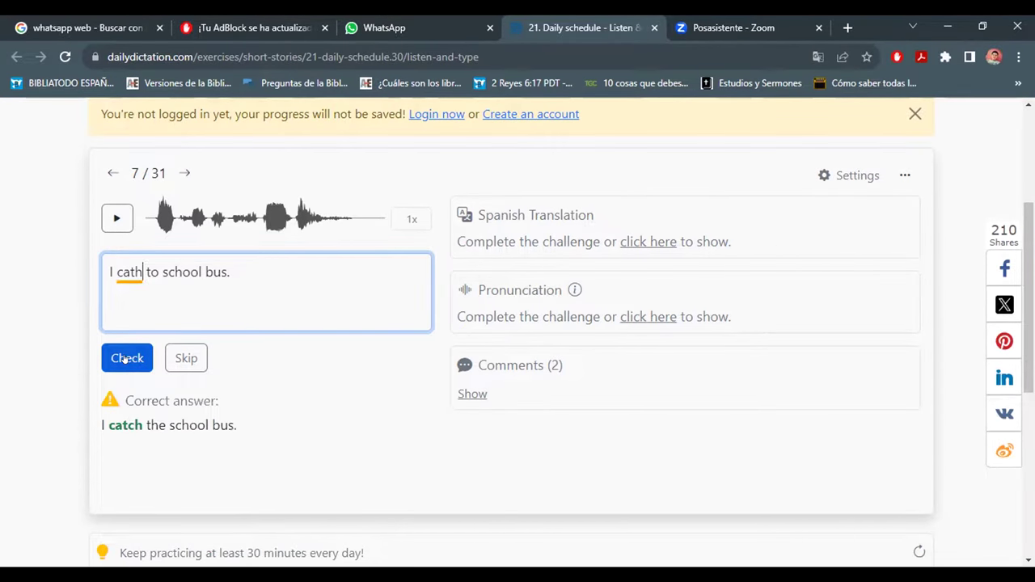
Correct "cath" to "catch" in the sentence 7 answer, recheck it, and start deleting the word "to".
key("BackSpace")
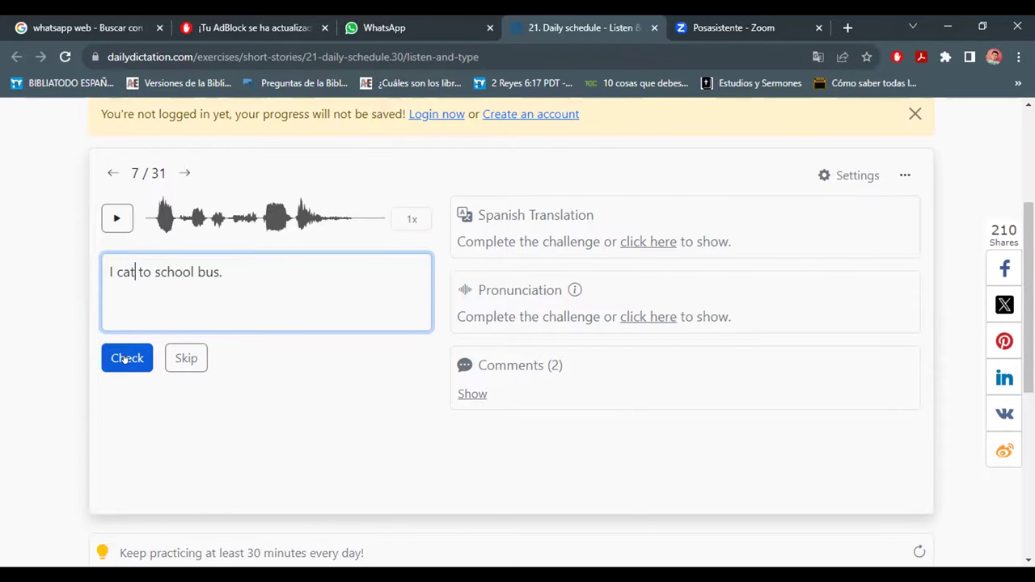
key("BackSpace")
type("tch")
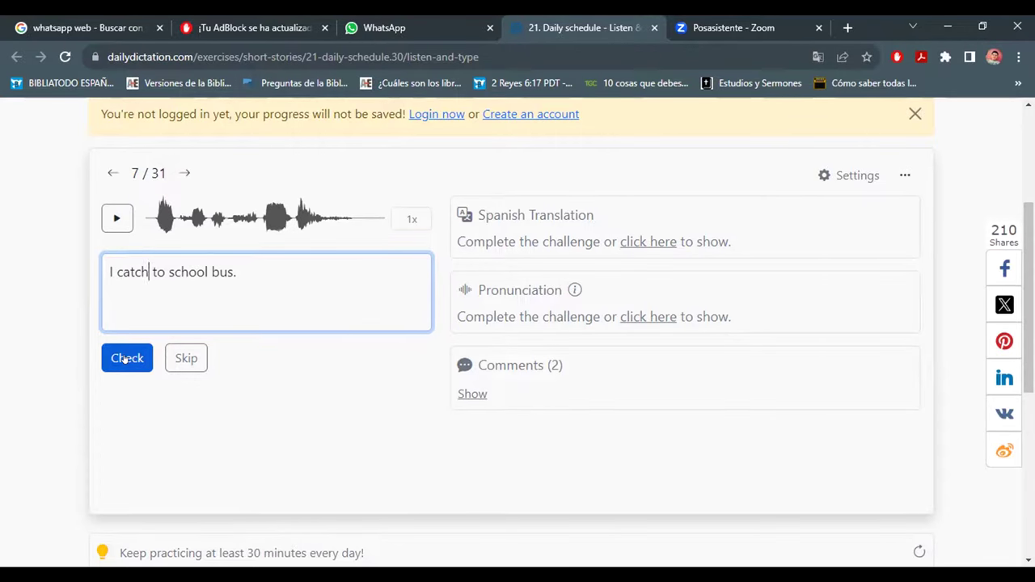
left_click(126, 359)
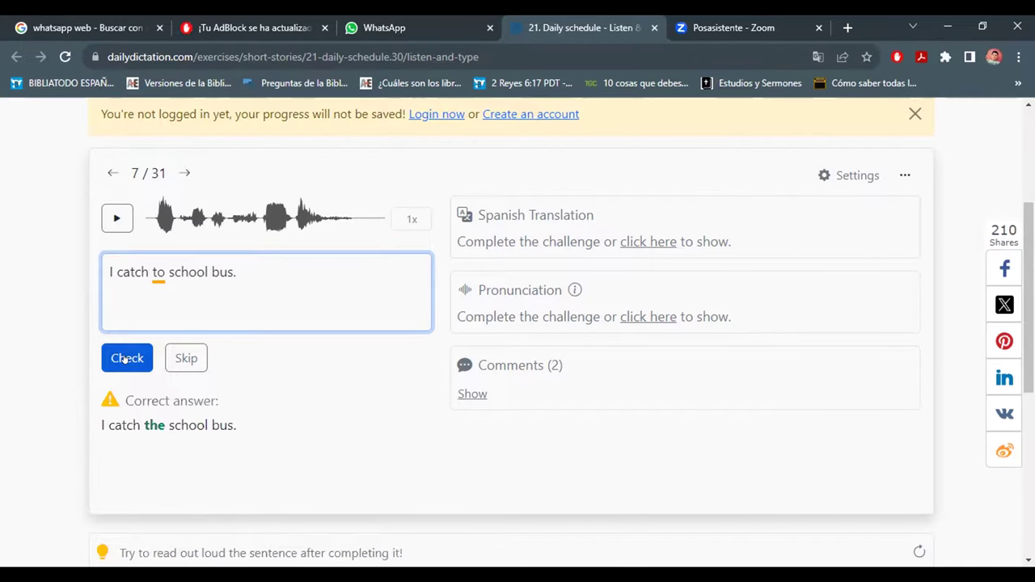
left_click(164, 272)
key("BackSpace")
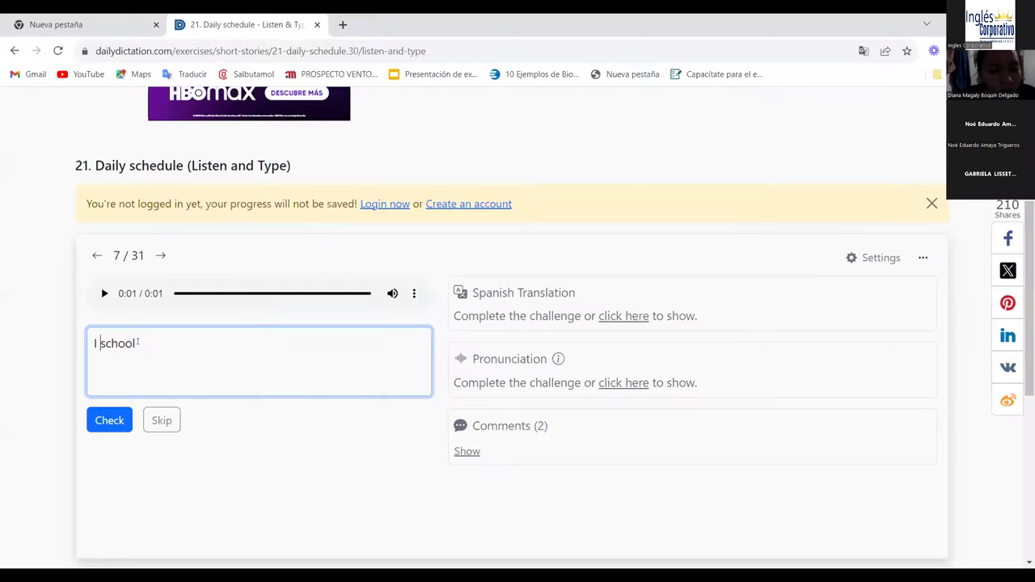
Extend the partial answer "I school" to "I take school bus" for sentence 7 and check it.
type("bus")
left_click(104, 294)
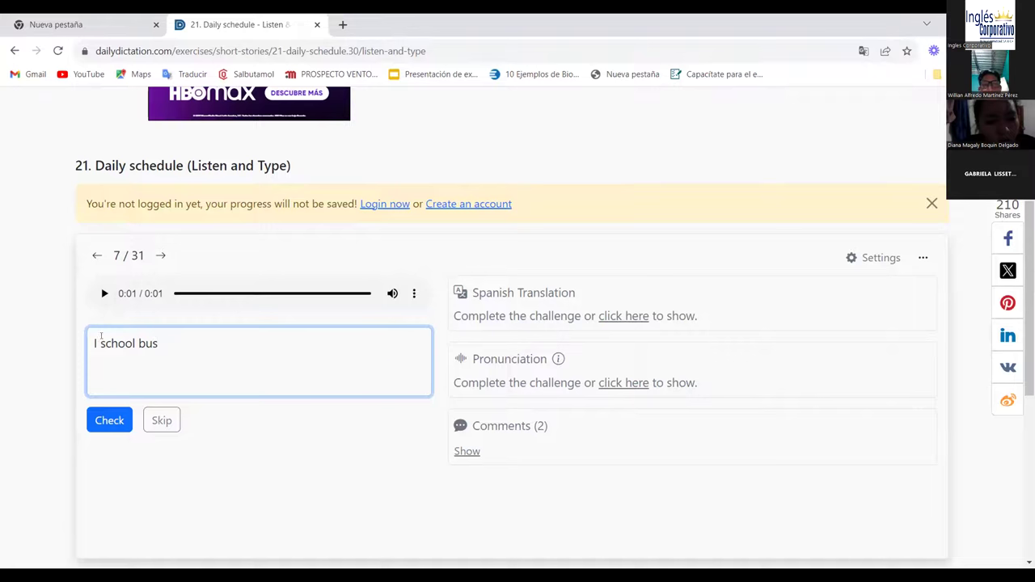
type("ta")
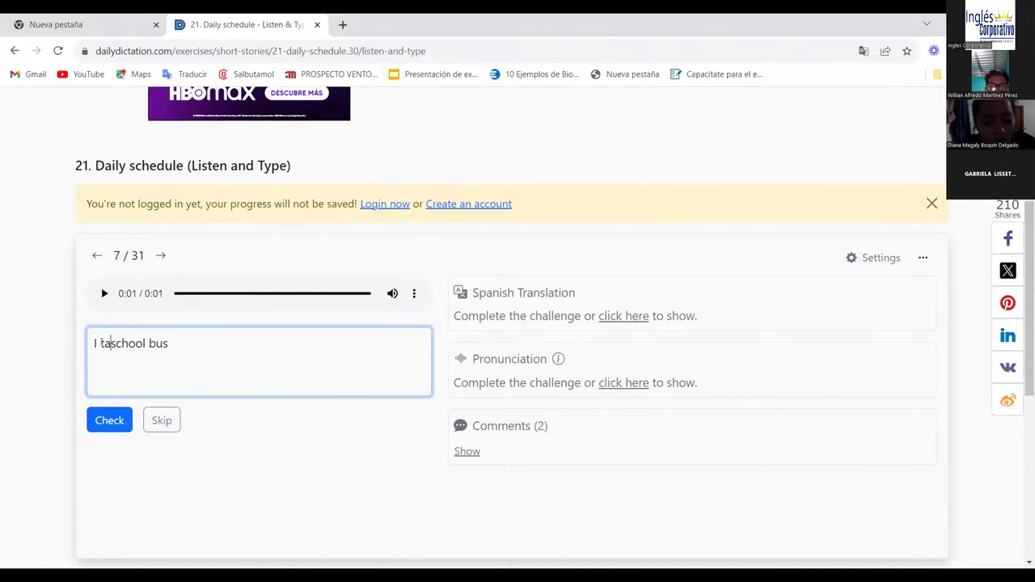
type("ke")
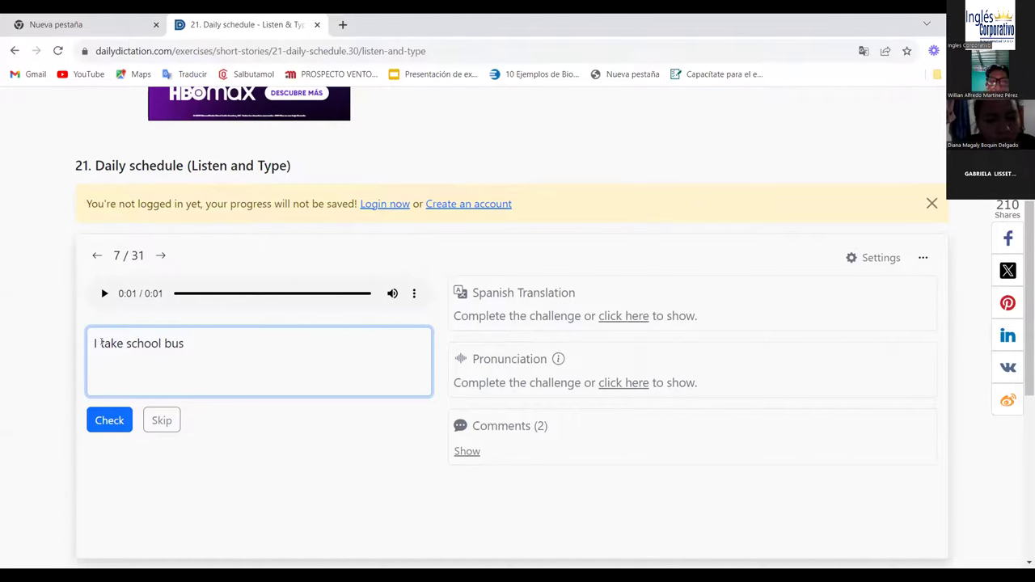
left_click(97, 422)
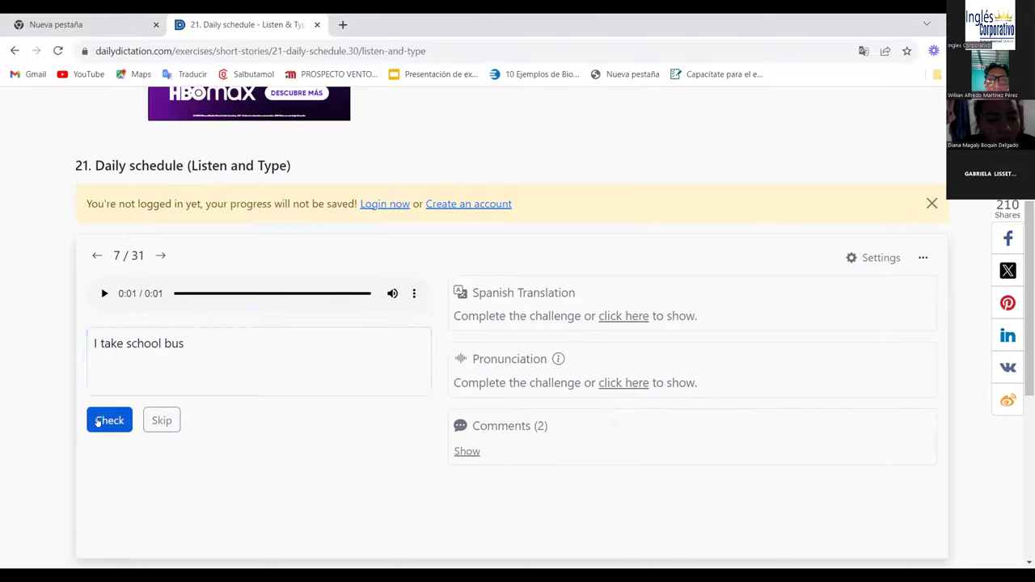
Replace "take" with "catch a" in the sentence 7 answer and check it again.
left_click(123, 343)
key("BackSpace")
key("BackSpace")
key("BackSpace")
key("BackSpace")
type("cat")
type("h")
key("BackSpace")
type("ch ")
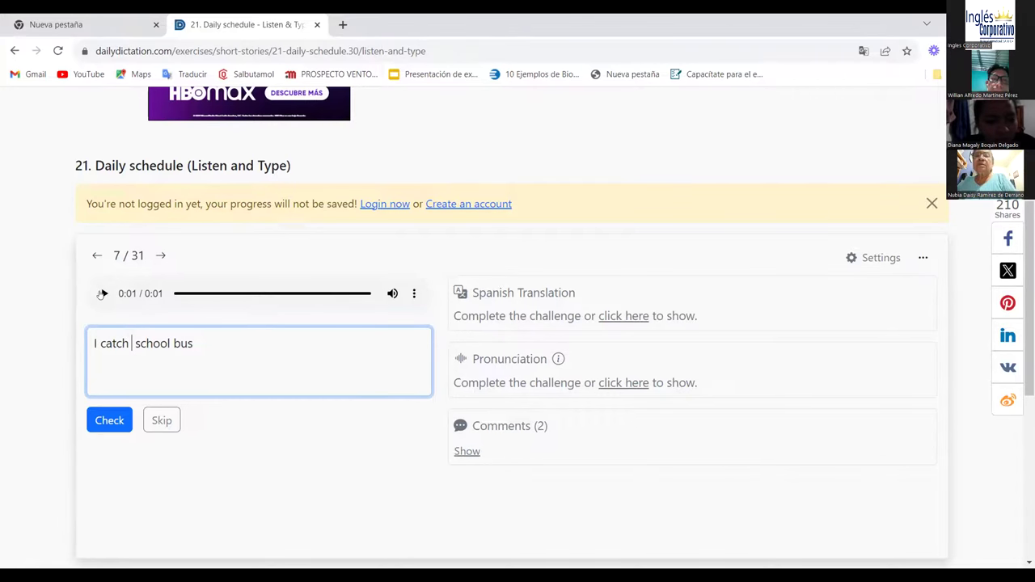
type("a")
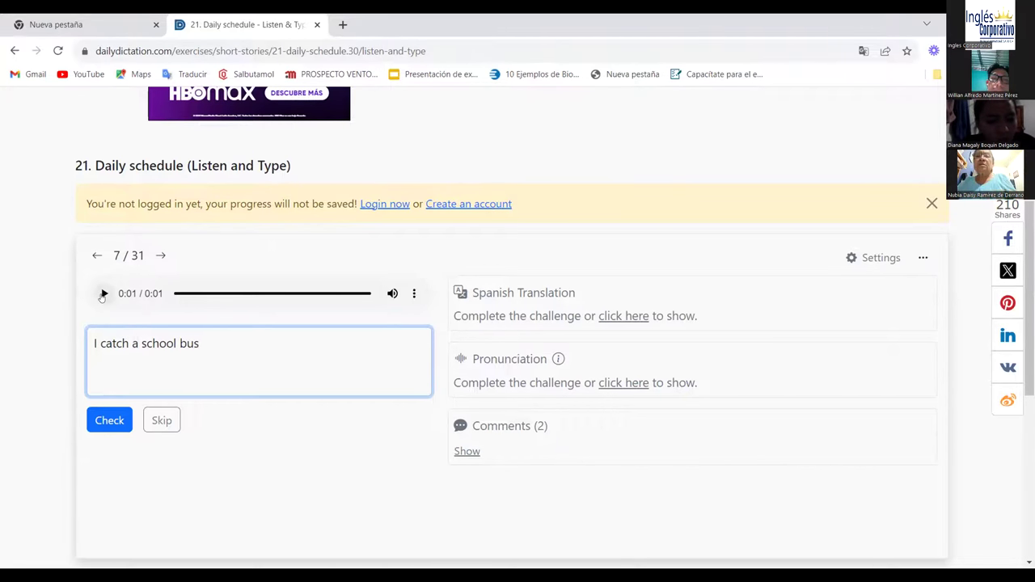
left_click(118, 425)
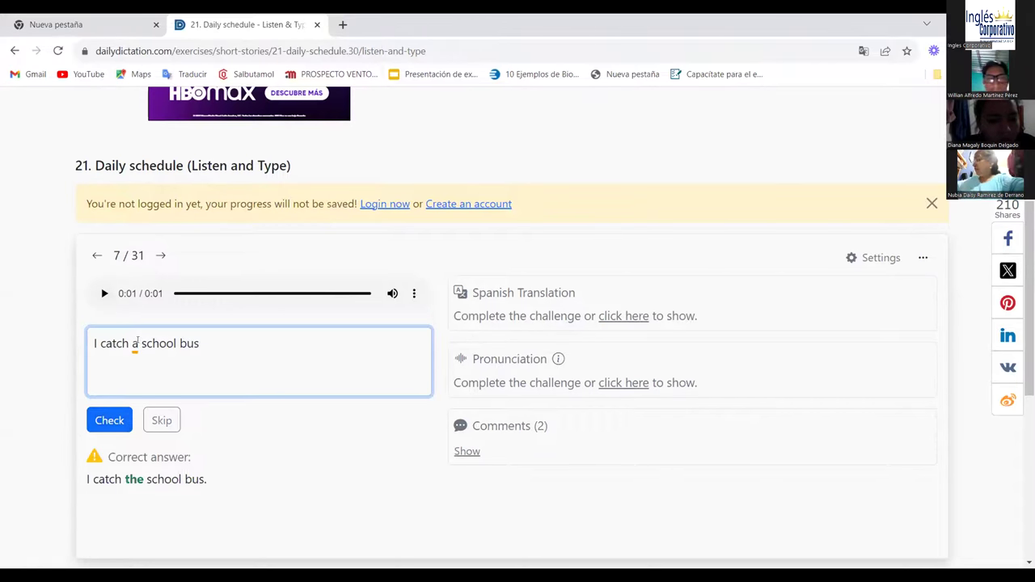
Change "a" to "the" in the sentence 7 answer and recheck it.
key("BackSpace")
type("the")
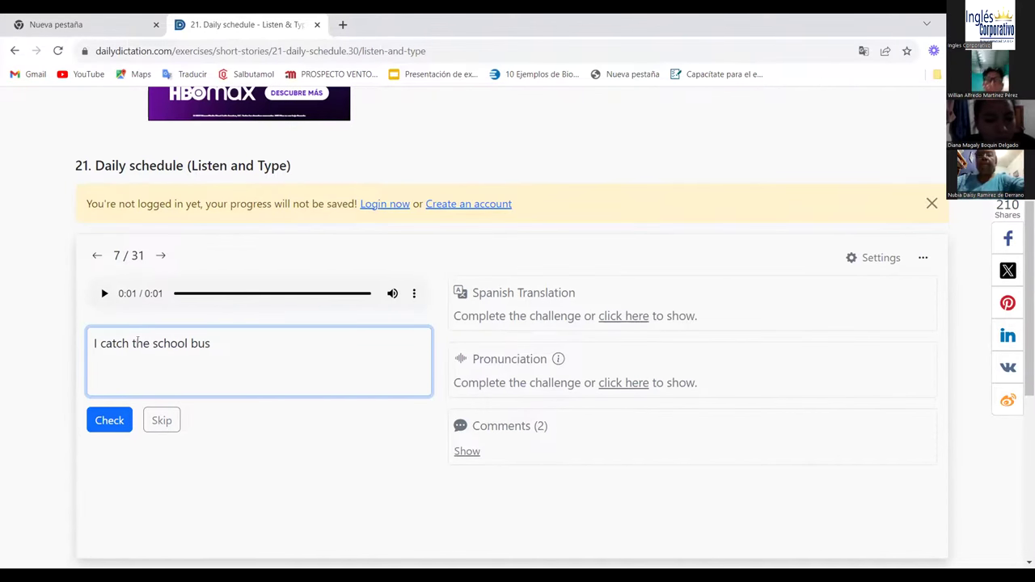
left_click(111, 420)
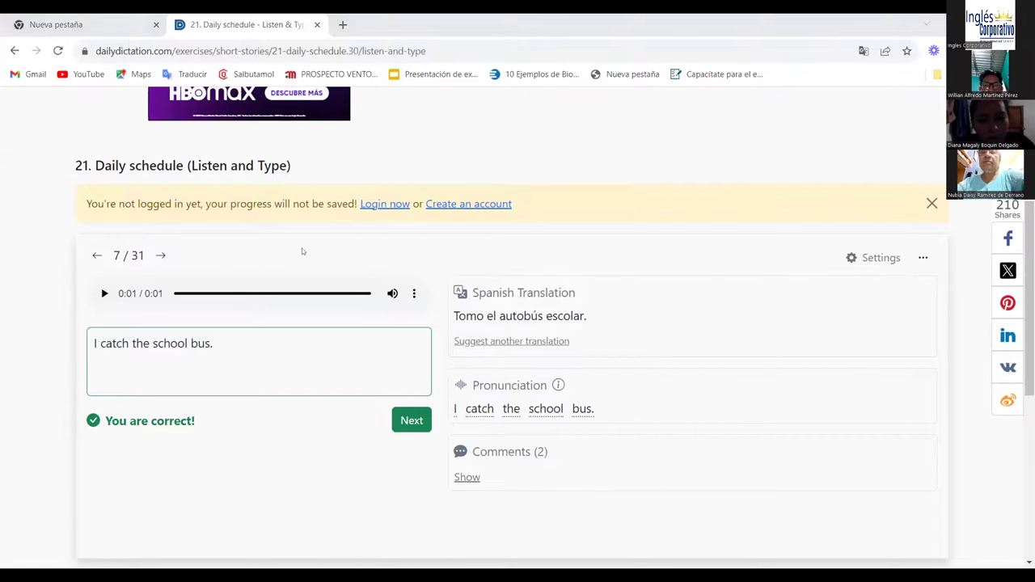
Move on to sentence 8 and listen to its audio several times.
left_click(159, 256)
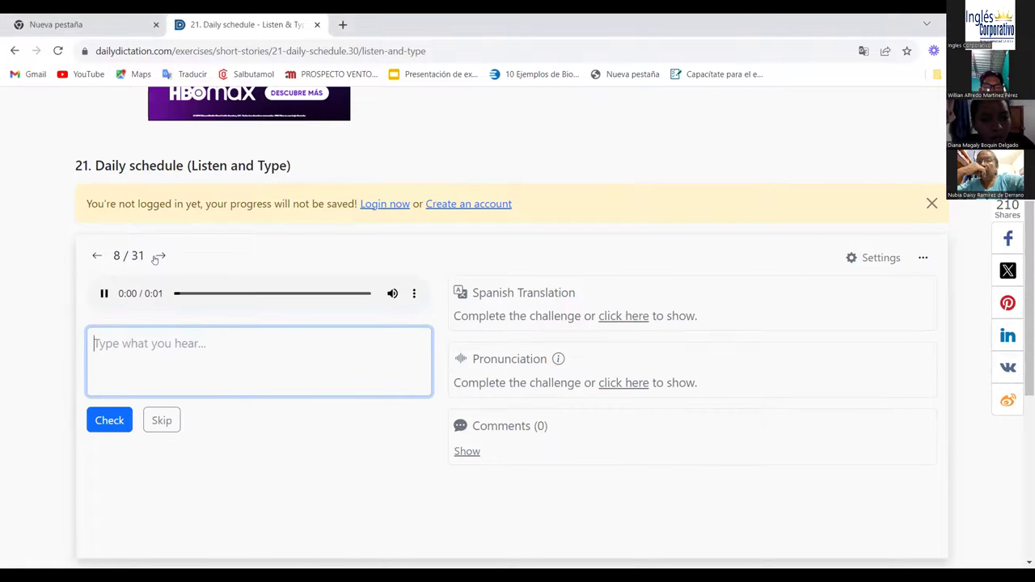
left_click(104, 294)
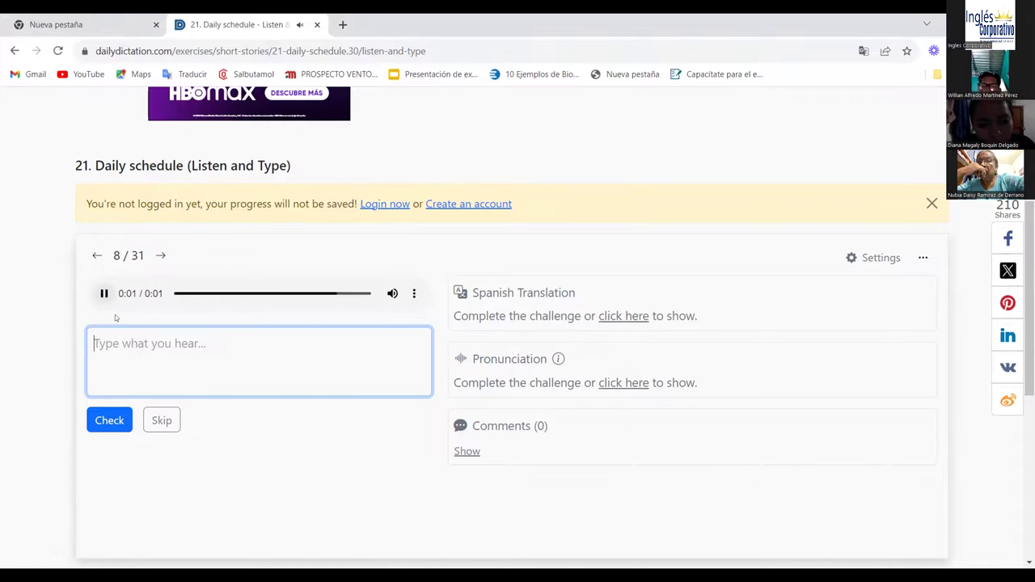
left_click(104, 294)
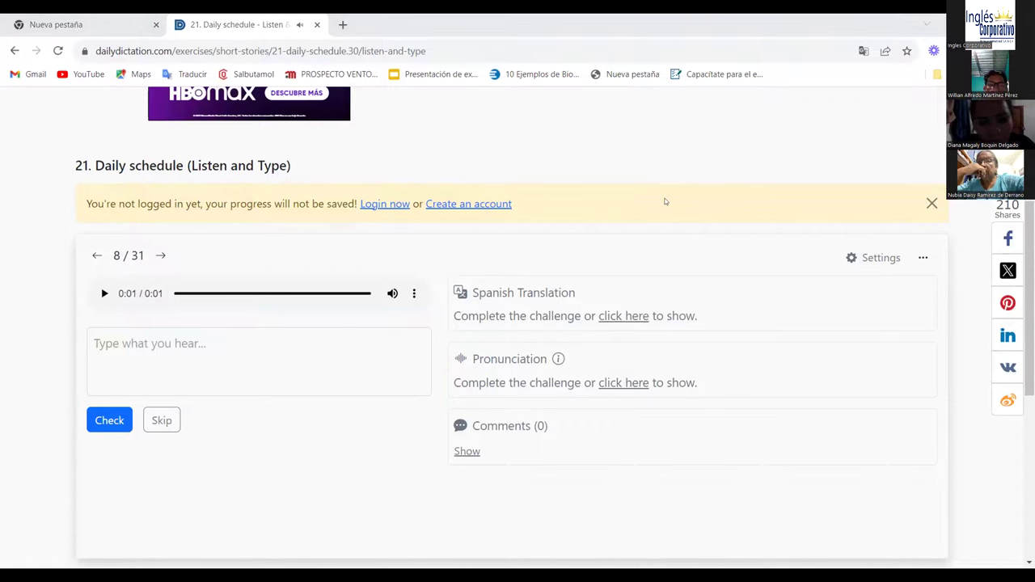
left_click(103, 294)
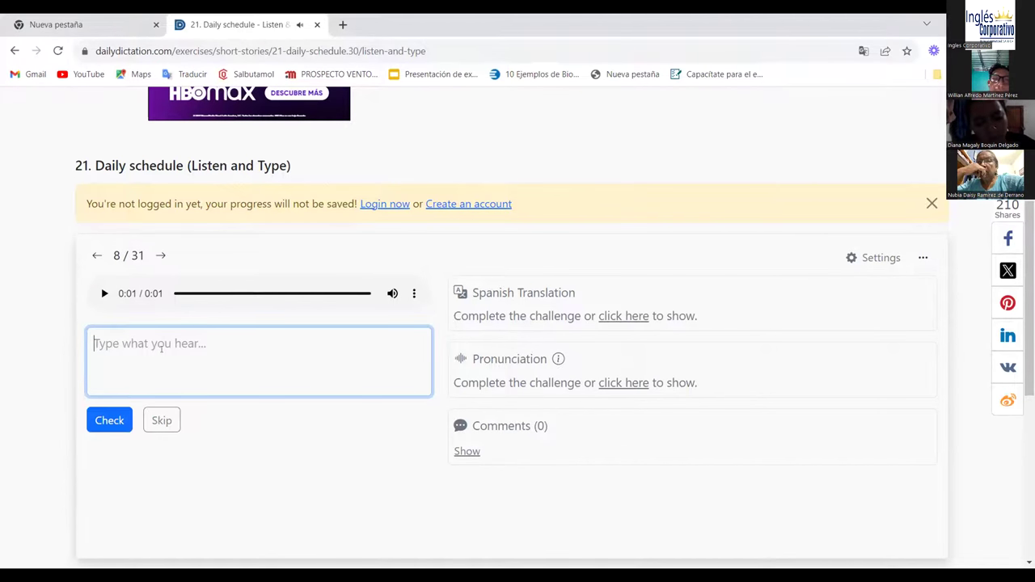
Enter "I brush at school" as the sentence 8 answer, replaying the audio partway through, and check it.
type("I v")
key("BackSpace")
type("bruc")
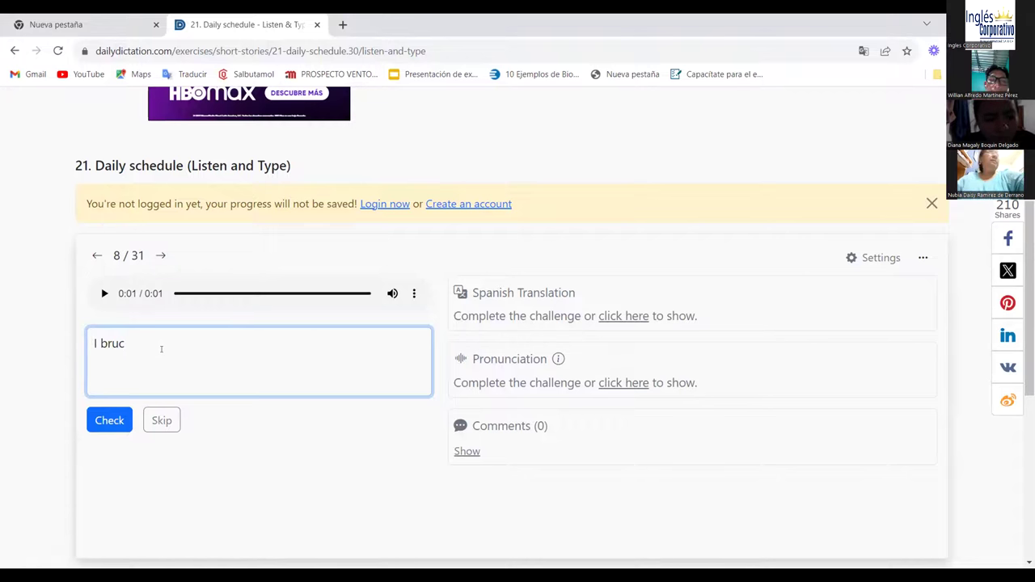
key("BackSpace")
type("sh")
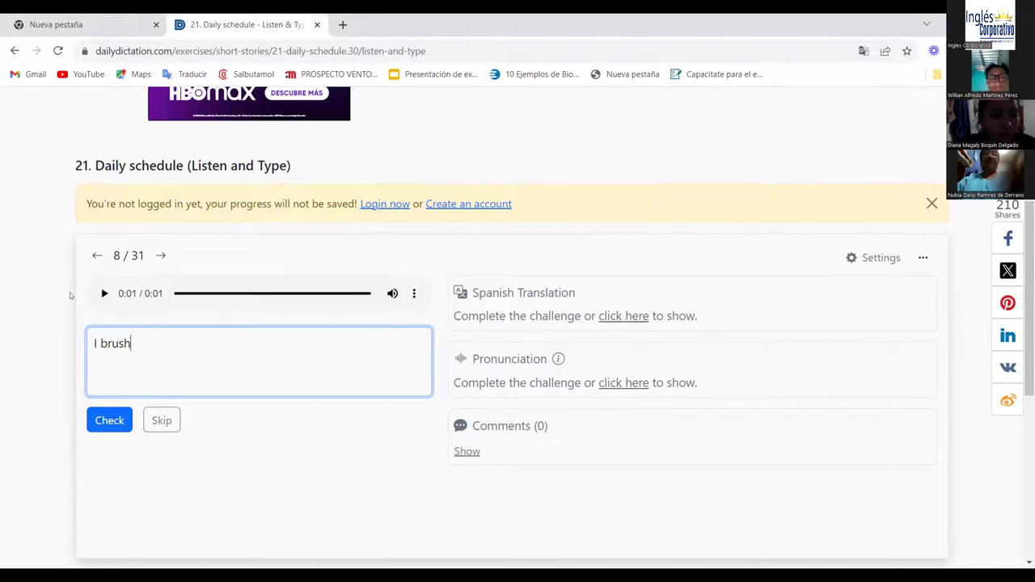
left_click(103, 293)
left_click(129, 348)
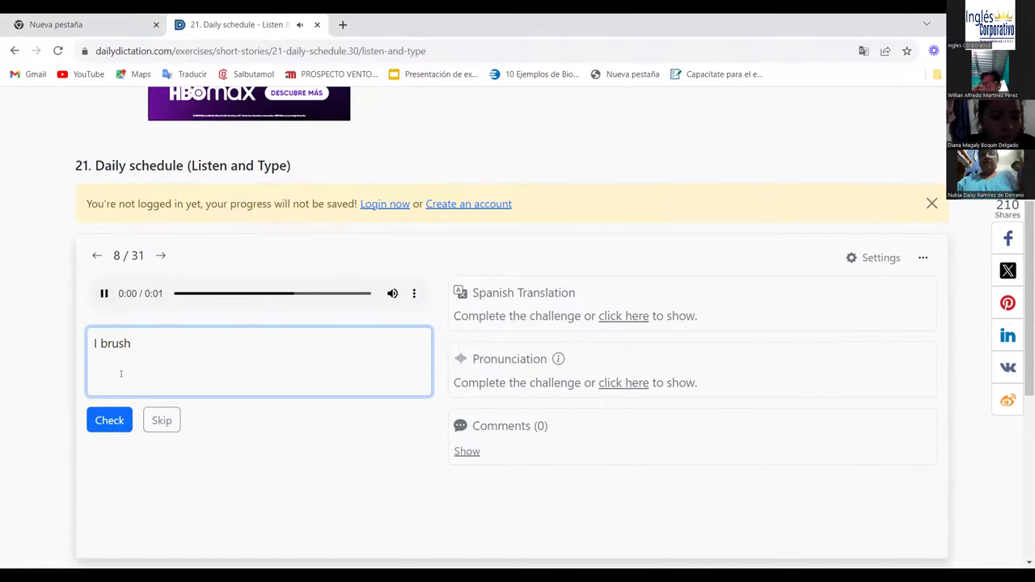
type("at")
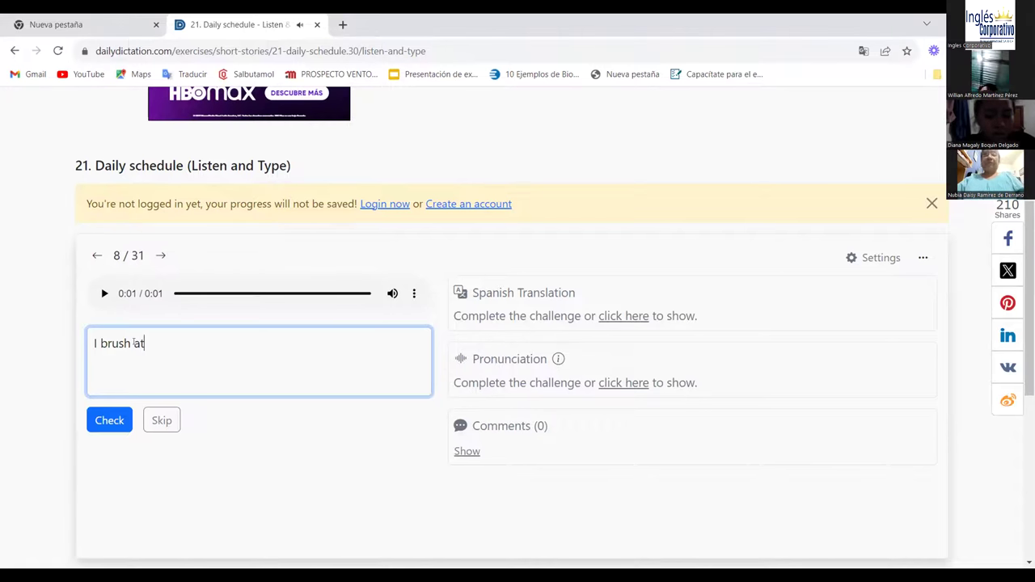
type(" school")
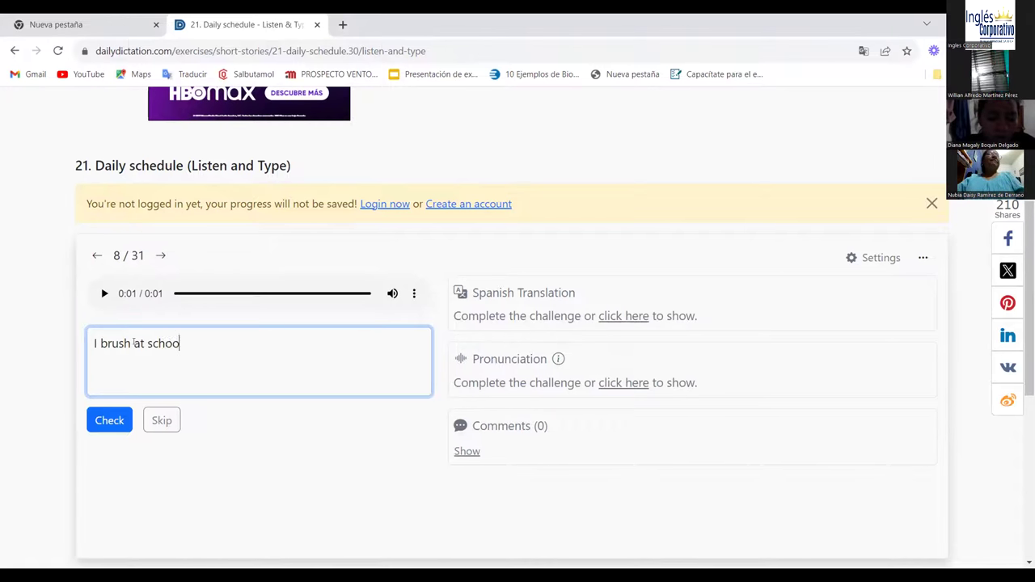
left_click(109, 418)
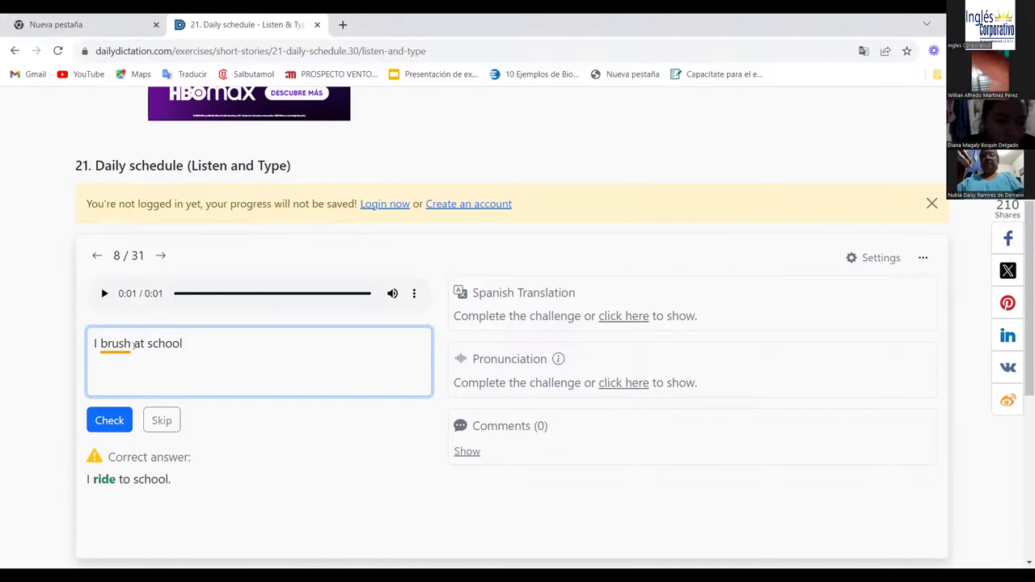
Replace "brush" with "ride" in the sentence 8 answer and check it again.
left_click_drag(131, 342, 98, 343)
key("BackSpace")
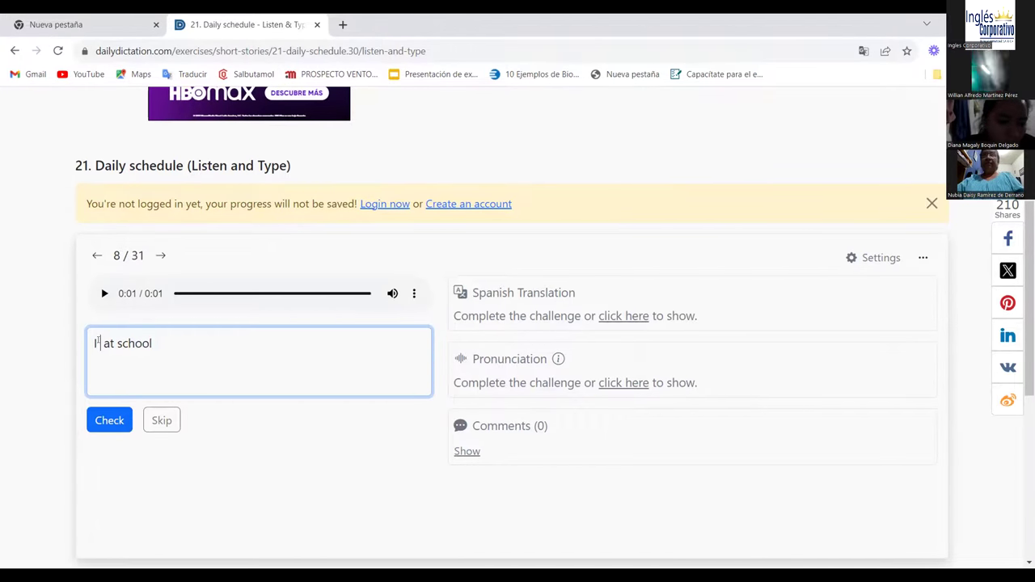
type("ride")
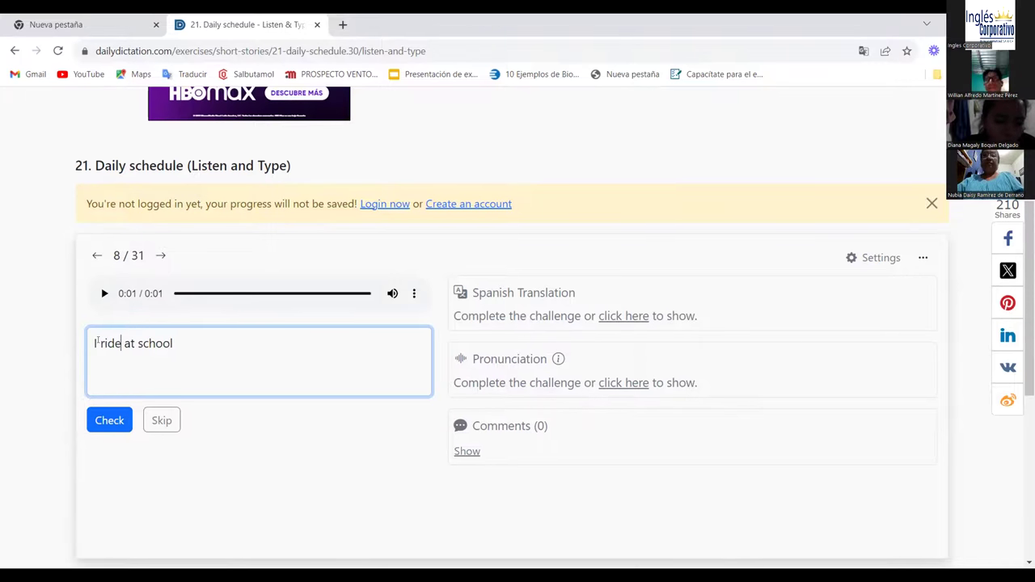
left_click(123, 420)
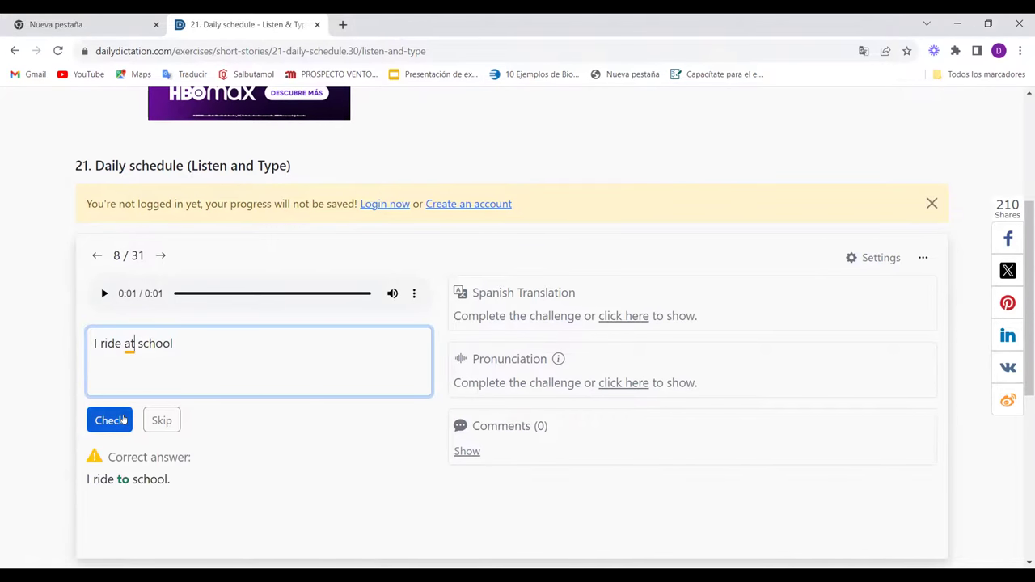
Change "at" to "to" in the sentence 8 answer and recheck it.
left_click(128, 343)
key("BackSpace")
key("BackSpace")
type("o")
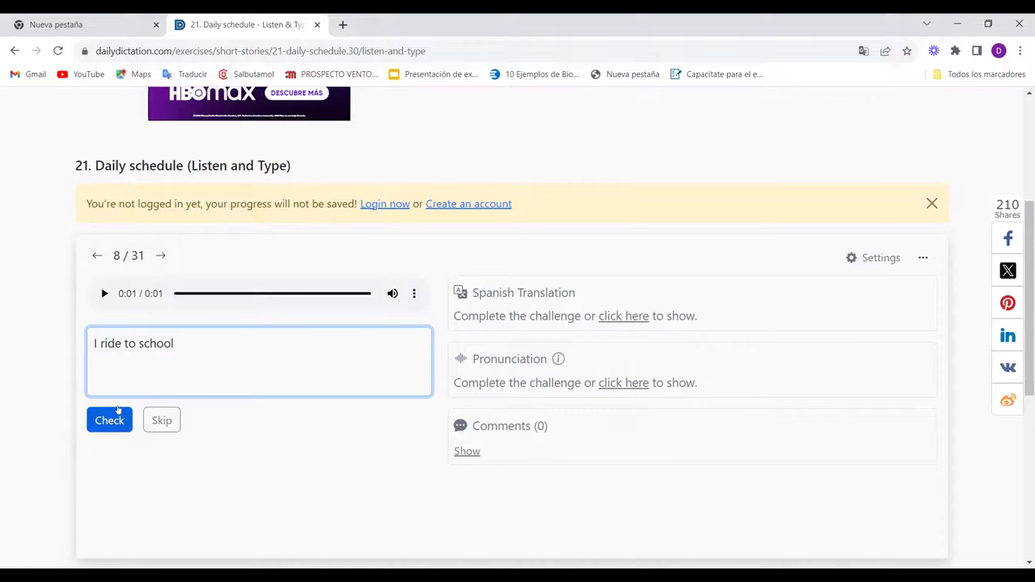
left_click(117, 422)
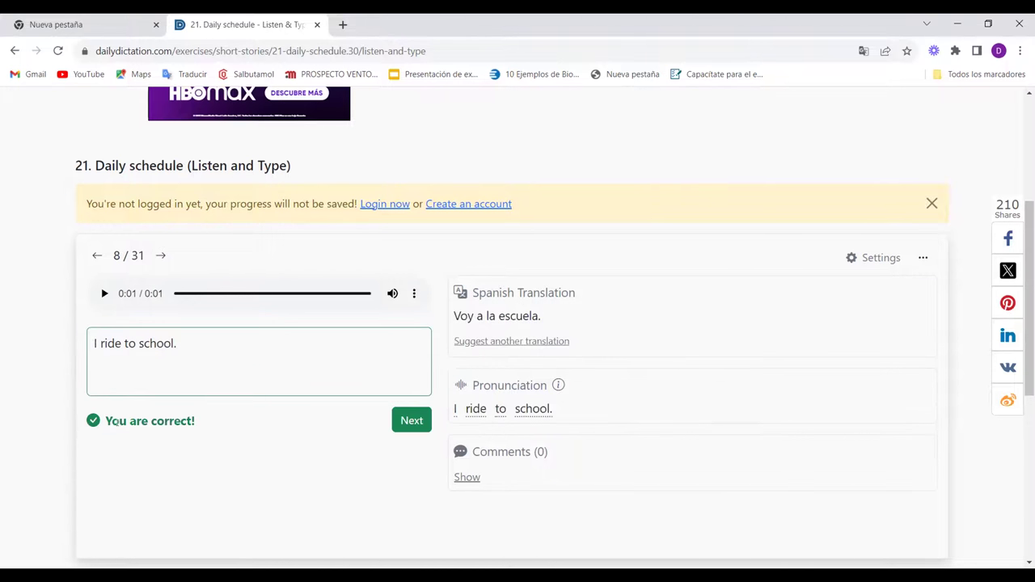
Move on to sentence 9 and replay its audio several times.
left_click(158, 255)
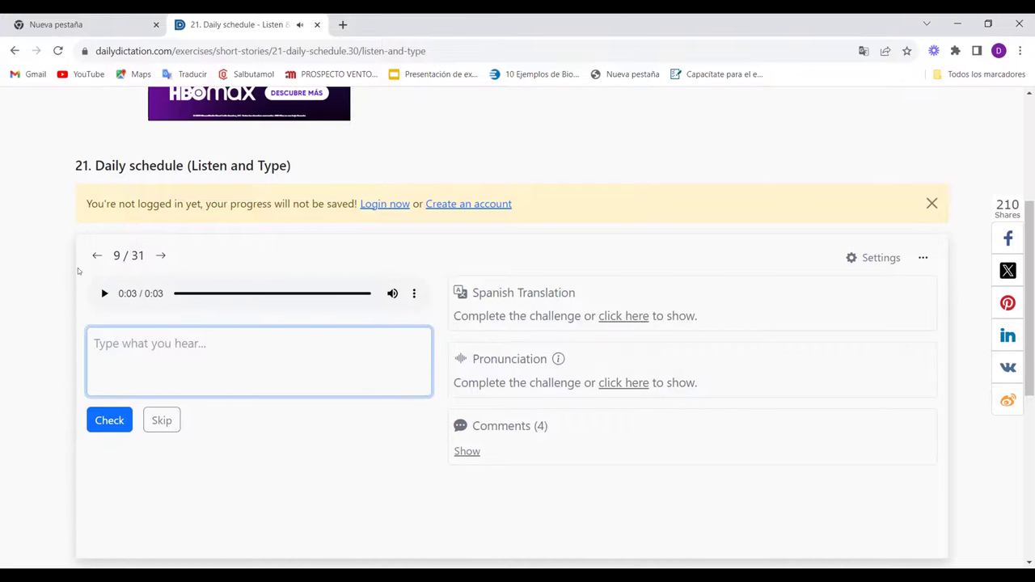
left_click(100, 296)
left_click(101, 294)
left_click(101, 294)
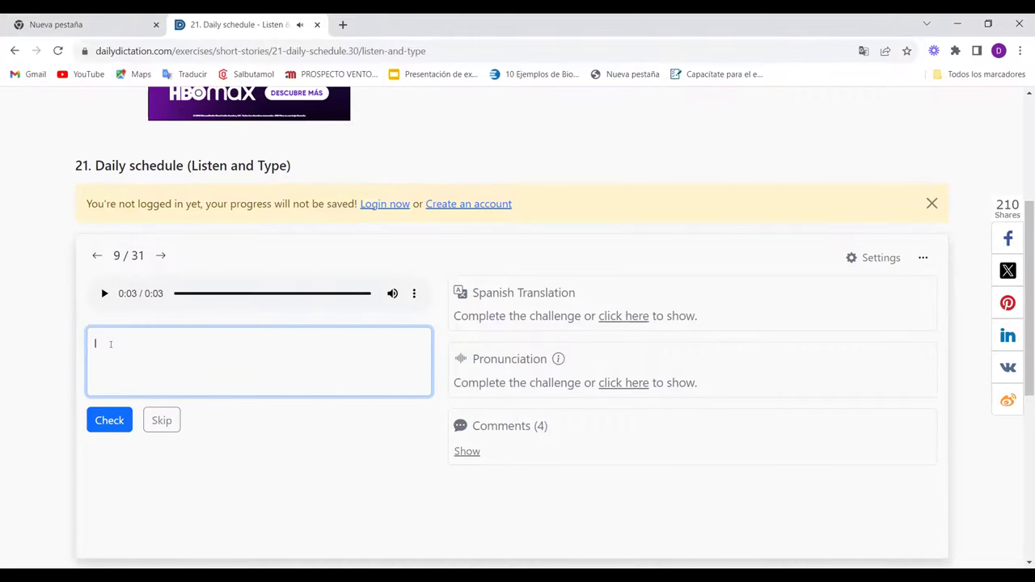
Transcribe "In my class we have" for sentence 9, replaying the audio between words.
left_click(101, 293)
type("In my cla")
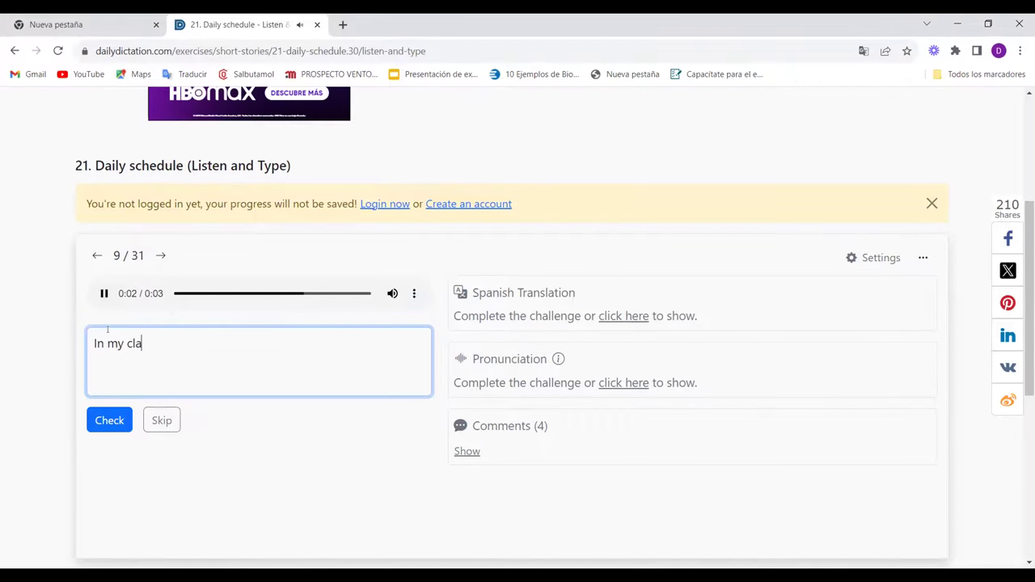
type("ss")
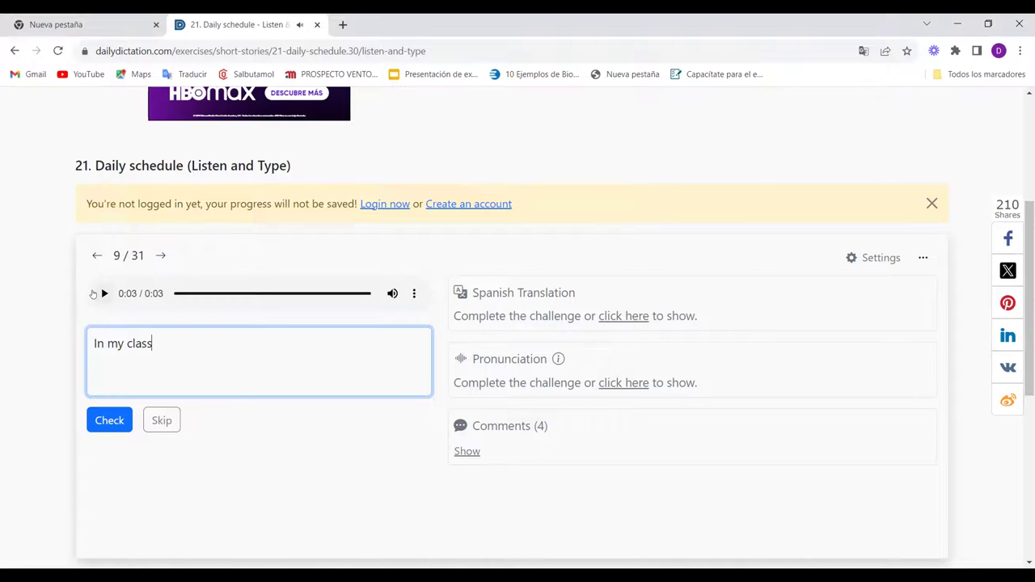
left_click(101, 293)
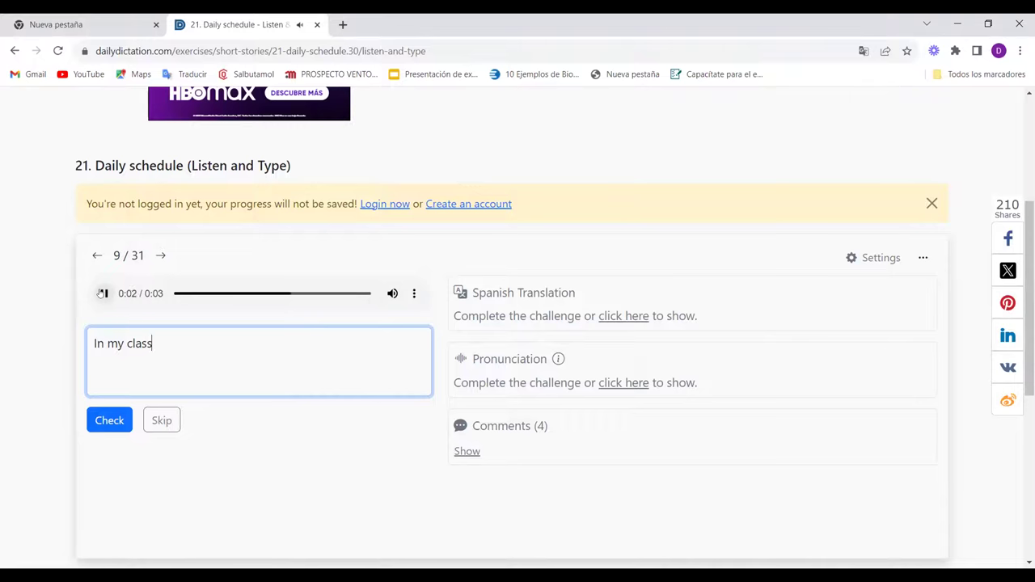
type("we")
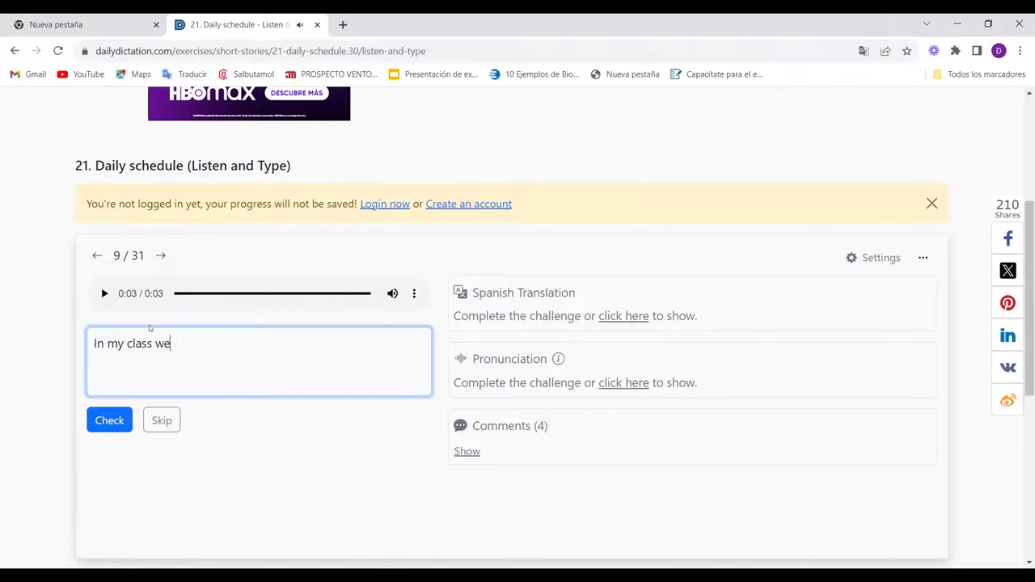
left_click(103, 294)
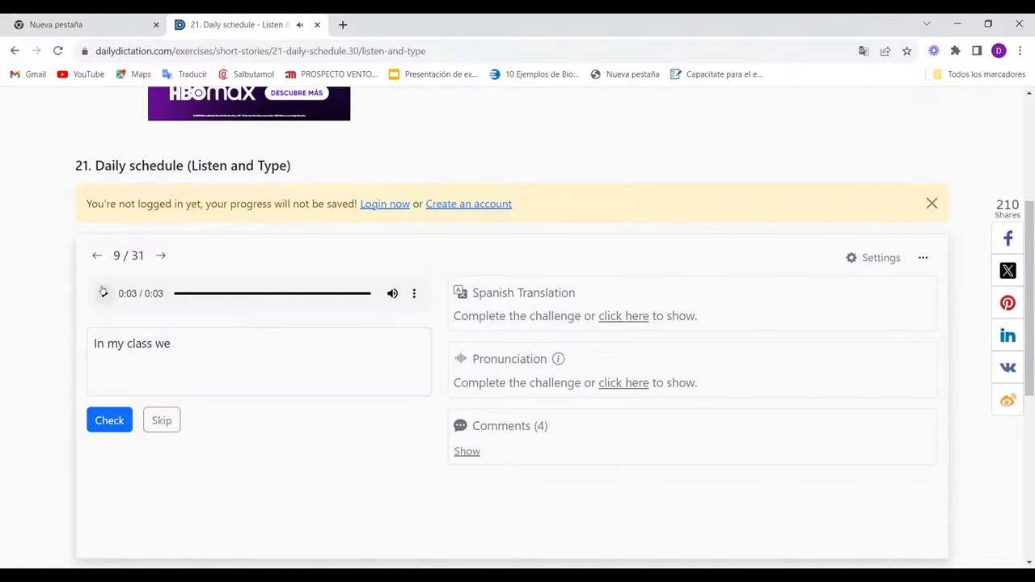
type("ve")
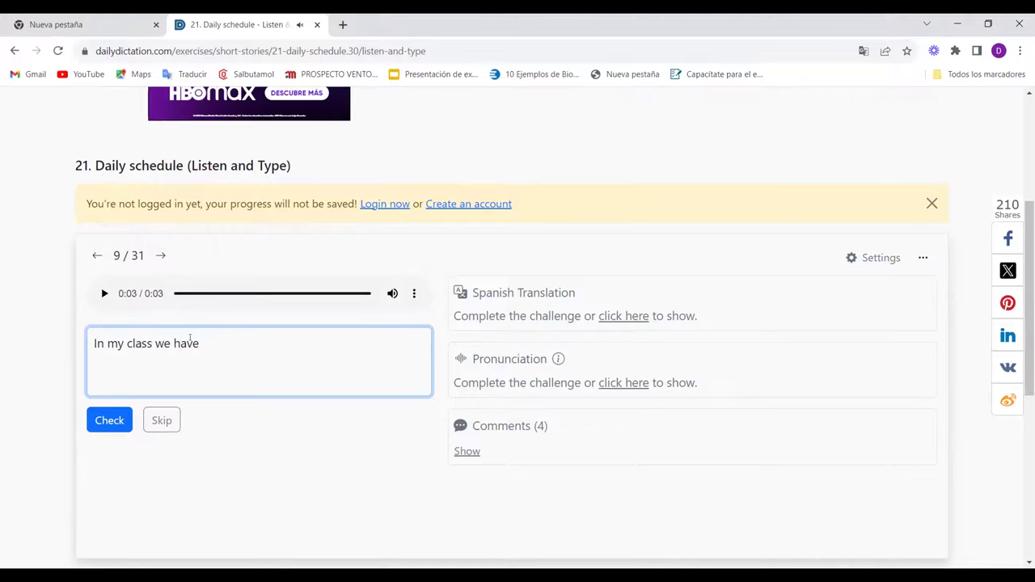
left_click(99, 295)
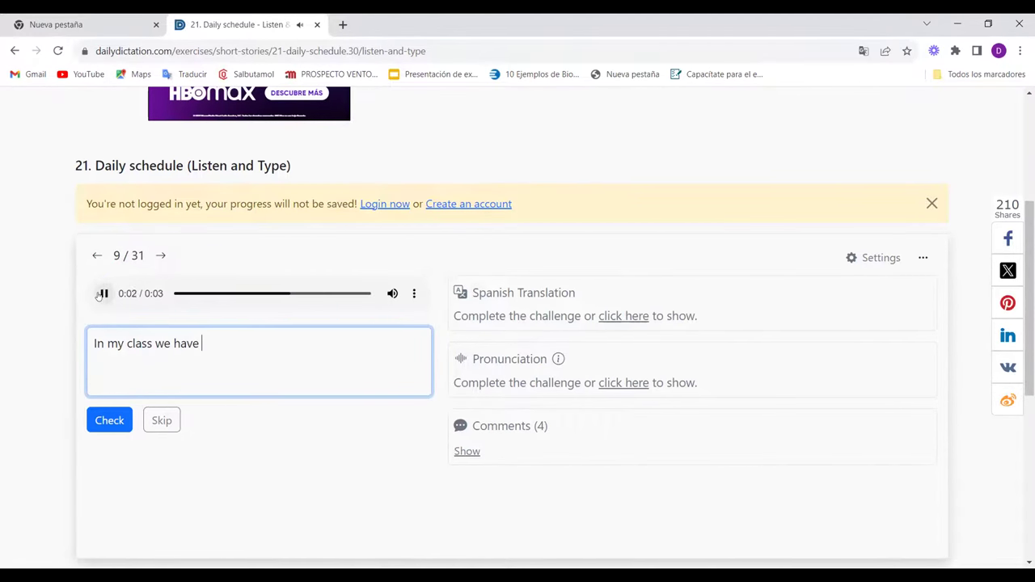
type("amt")
key("BackSpace")
key("BackSpace")
key("BackSpace")
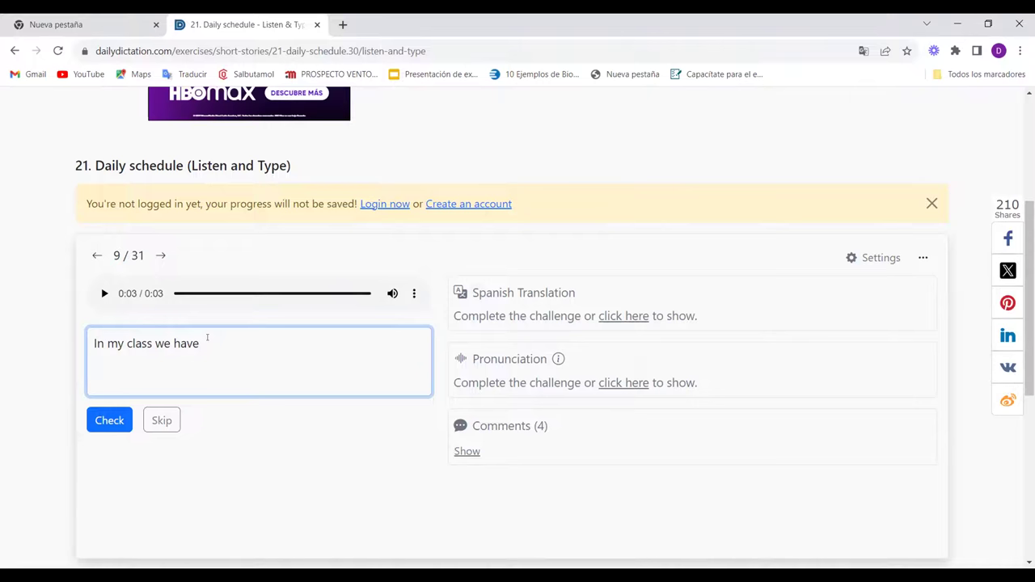
Extend the sentence 9 answer with "not and english" while replaying the audio, and check it.
key("ctrl")
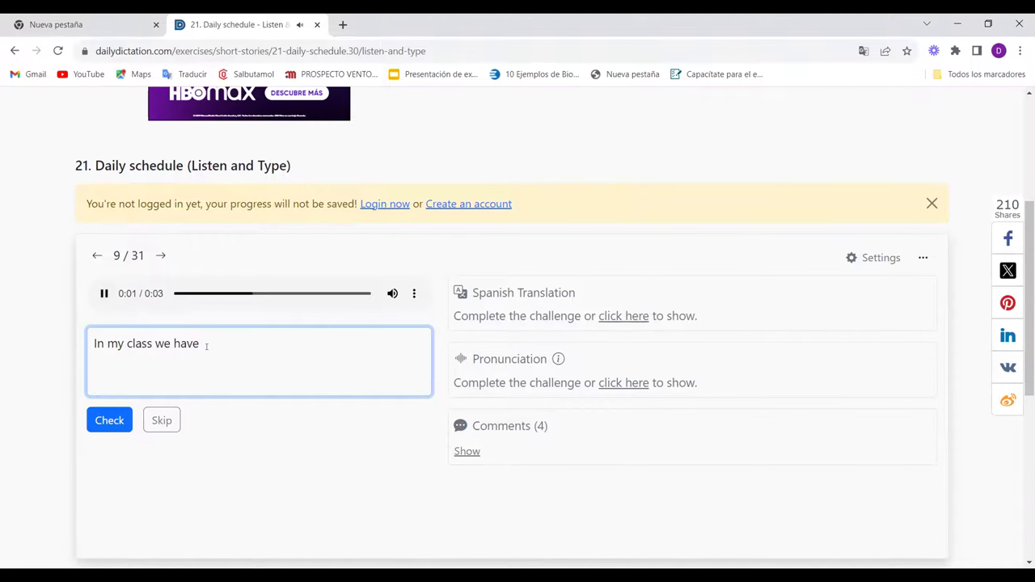
type("not")
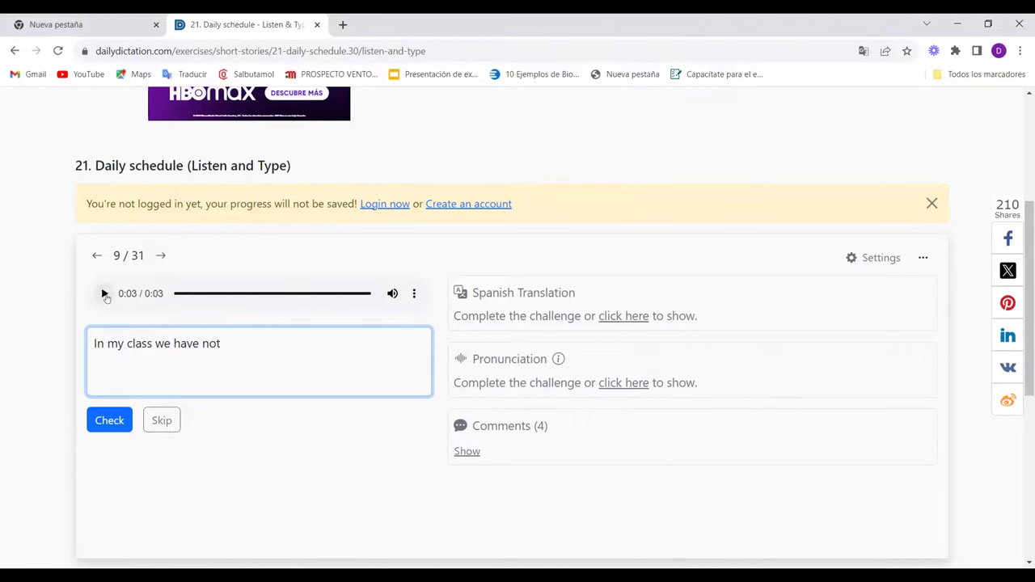
left_click(104, 294)
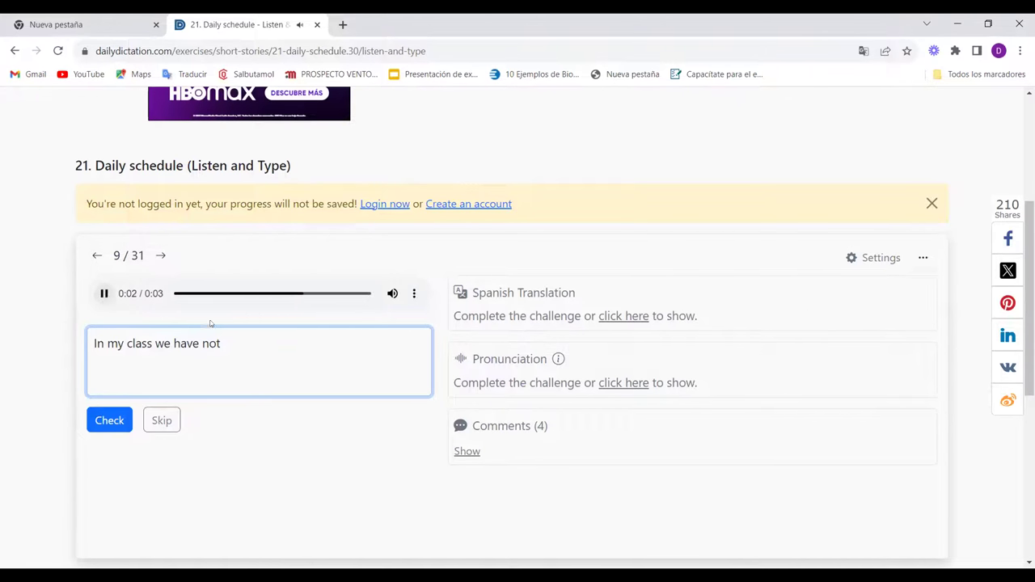
type("and ")
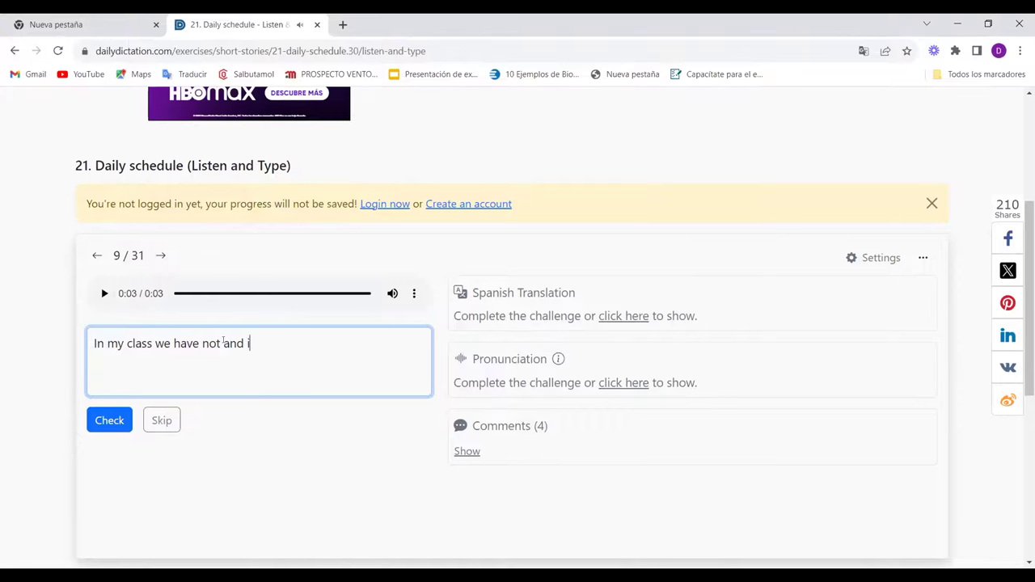
type("english")
left_click(102, 292)
left_click(111, 419)
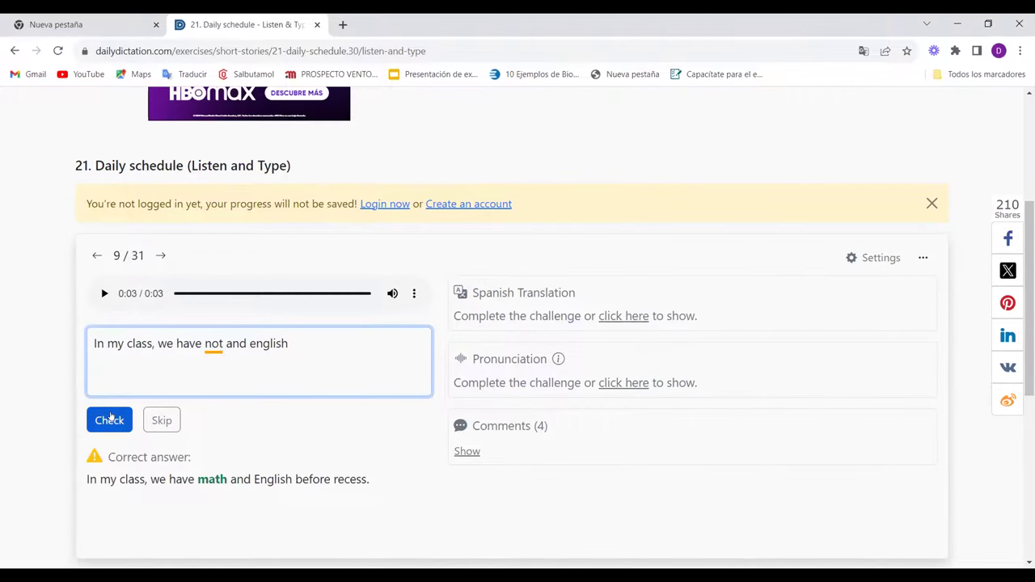